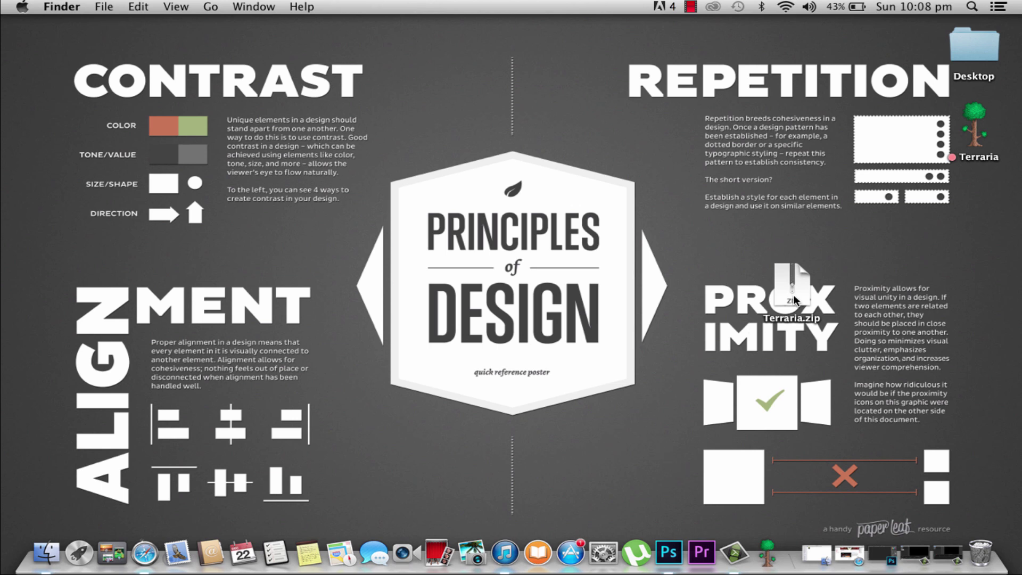
- Move Terraria.zip under the Terraria desktop icon and bring up Safari's Dock menu
left_click_drag(794, 301, 794, 300)
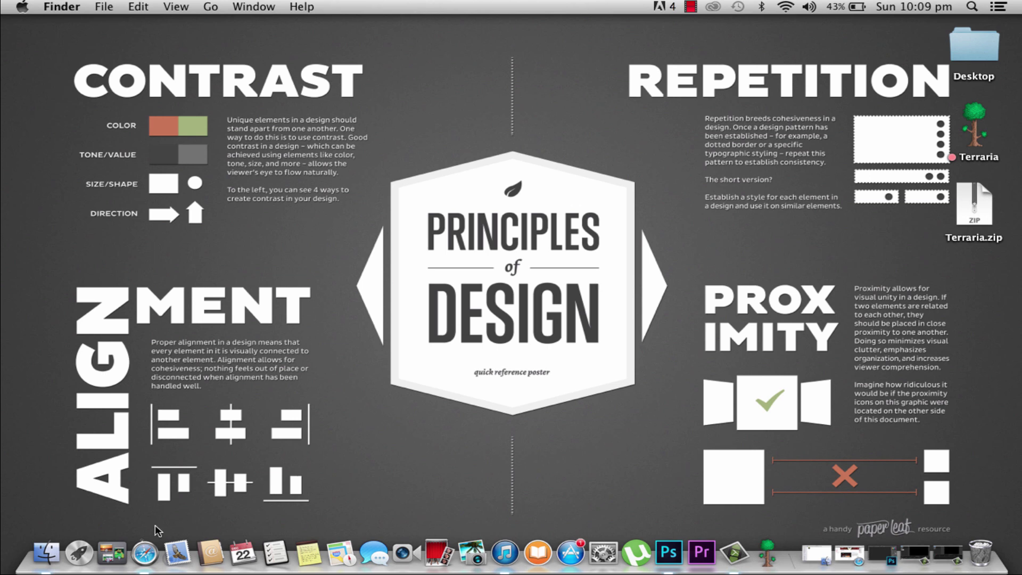
right_click(144, 561)
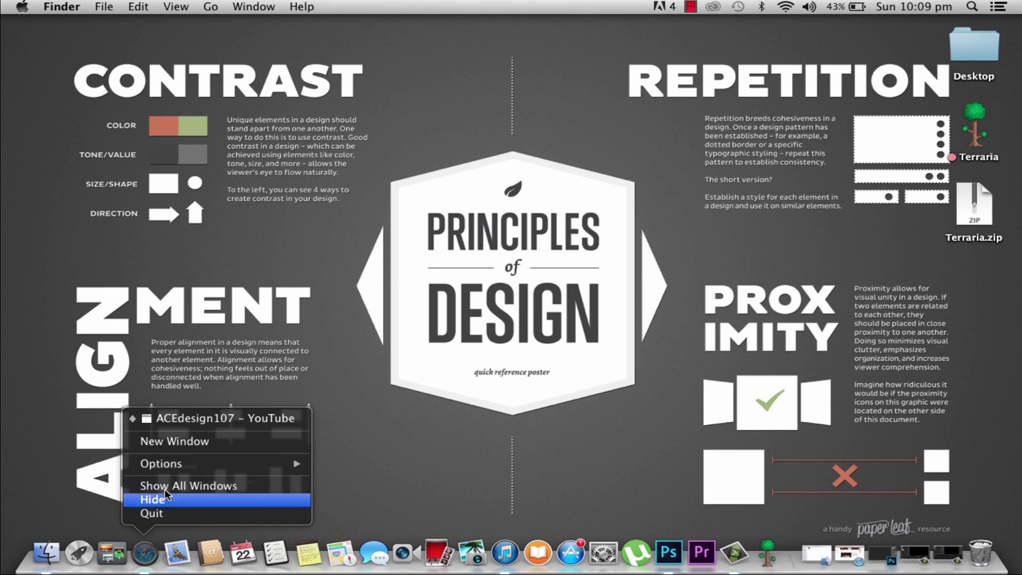
- Restore Safari, load YouTube in a new tab and go to the Sky Does Minecraft channel
left_click(145, 554)
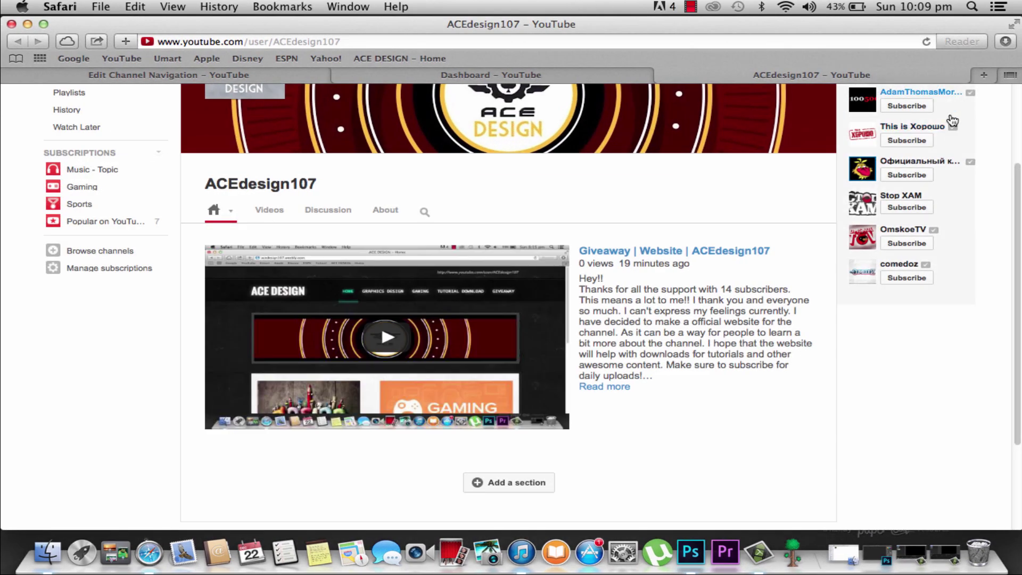
left_click(982, 75)
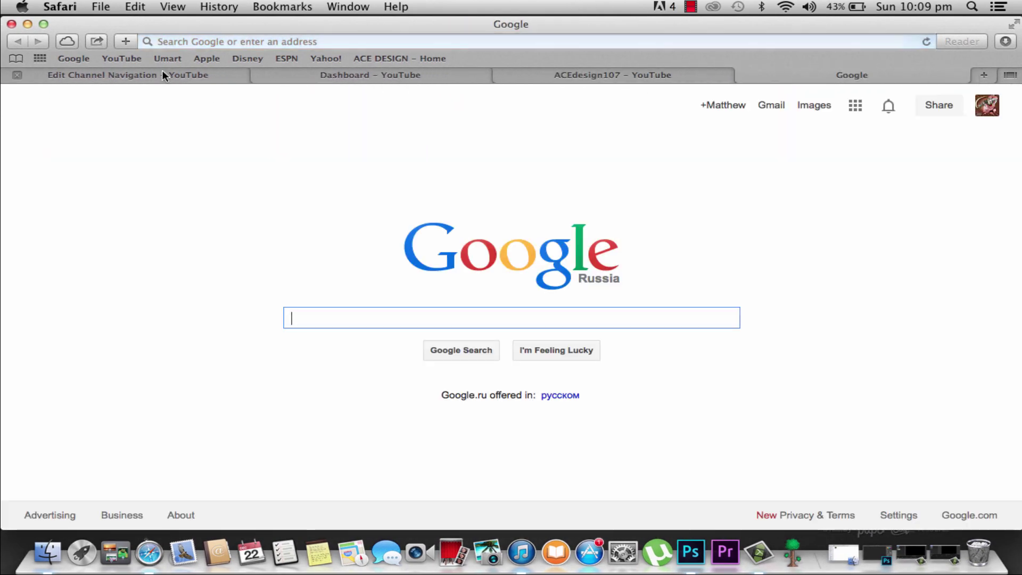
left_click(137, 61)
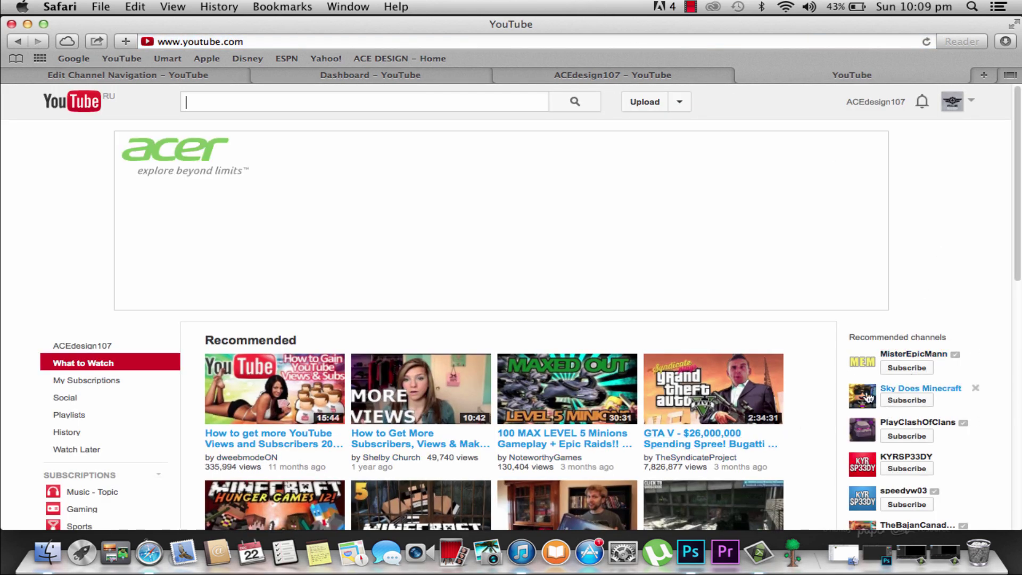
left_click(892, 392)
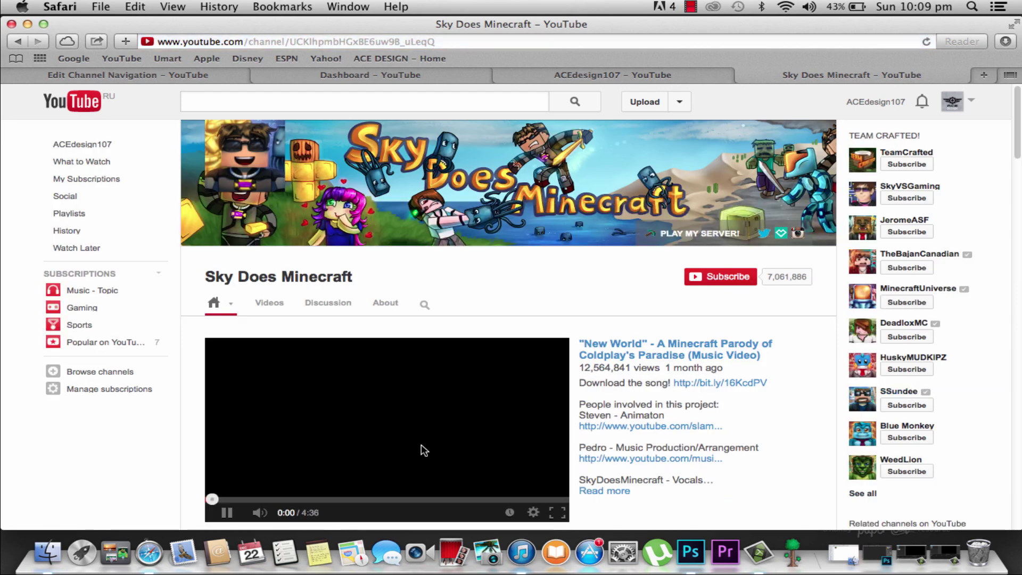
- Pause the channel's featured video and scroll through its sections
scroll(424, 373, "down", 3)
left_click(417, 344)
scroll(440, 369, "down", 1)
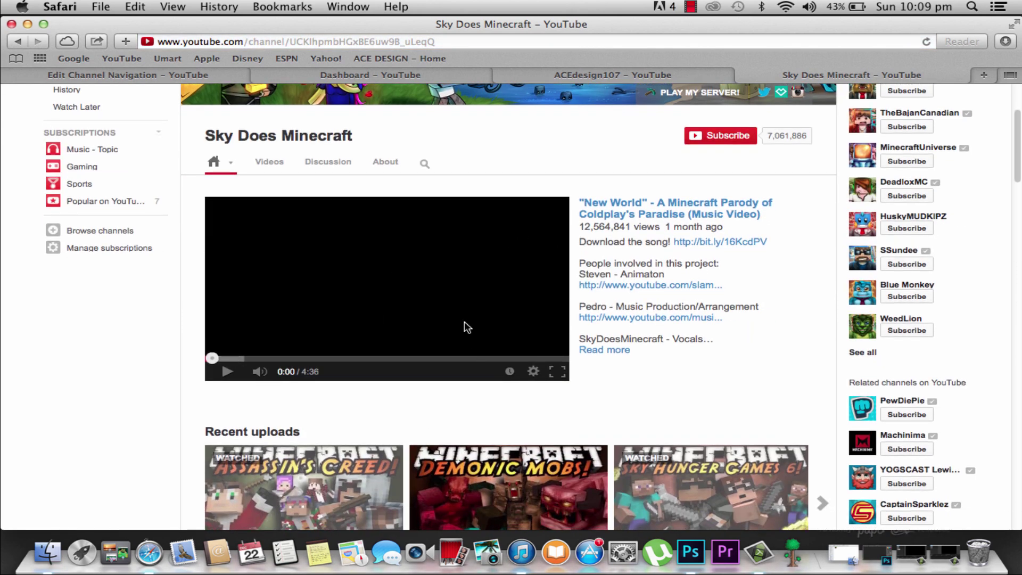
scroll(538, 342, "up", 1)
scroll(359, 408, "down", 8)
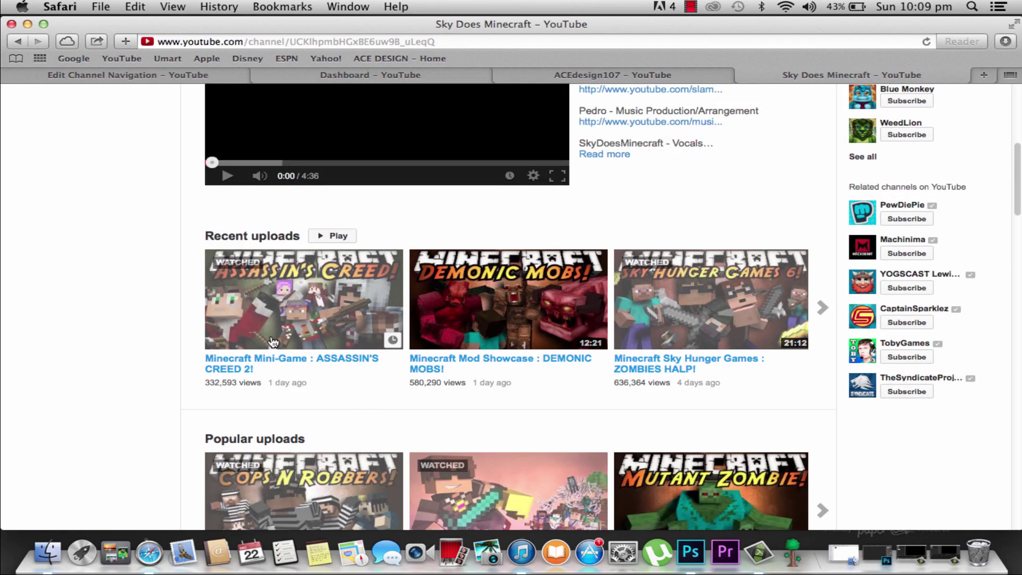
scroll(461, 401, "down", 5)
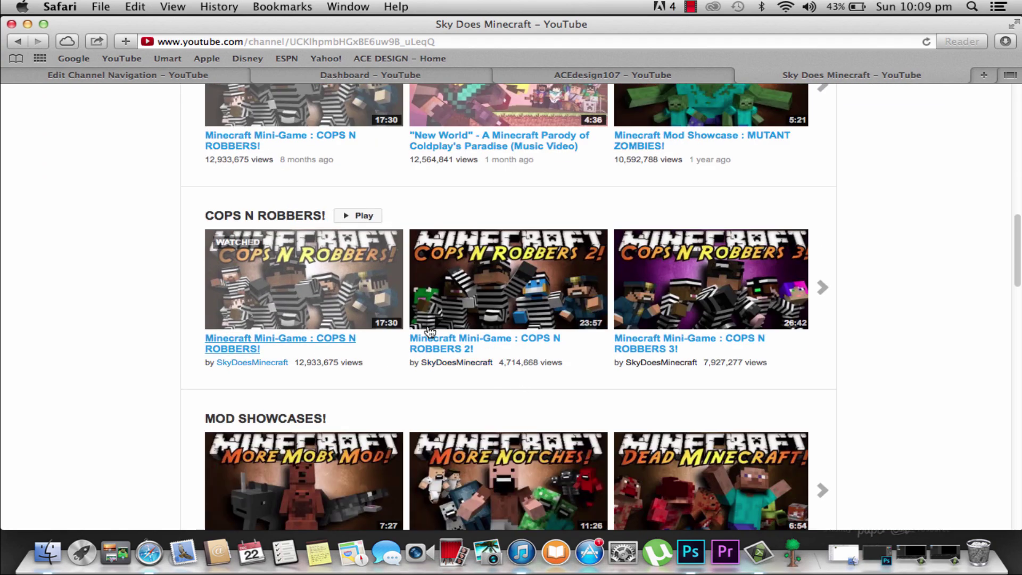
scroll(260, 357, "down", 3)
scroll(397, 425, "down", 5)
scroll(522, 392, "down", 5)
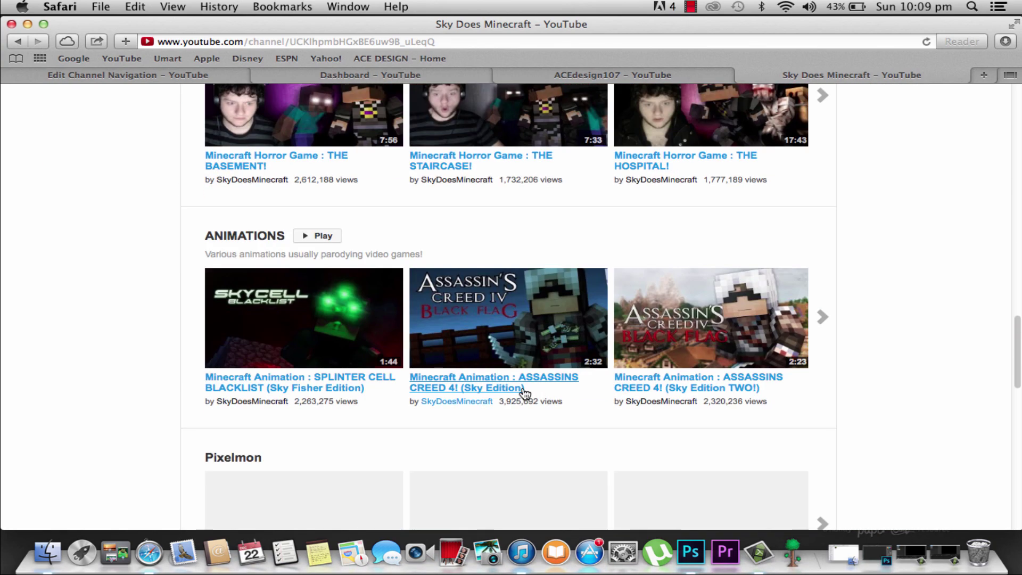
scroll(397, 341, "down", 10)
scroll(401, 406, "up", 15)
scroll(426, 404, "down", 20)
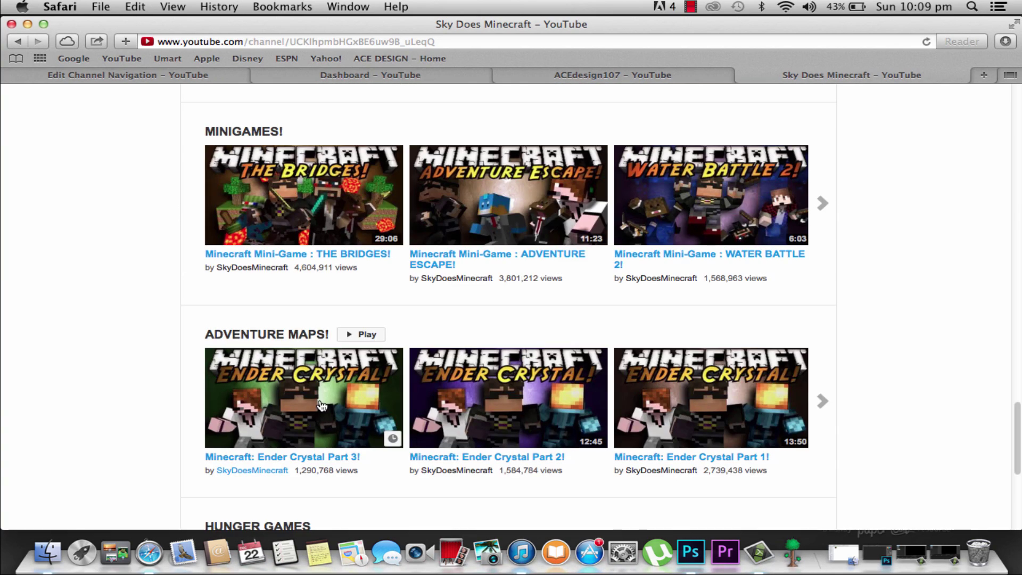
scroll(432, 402, "up", 20)
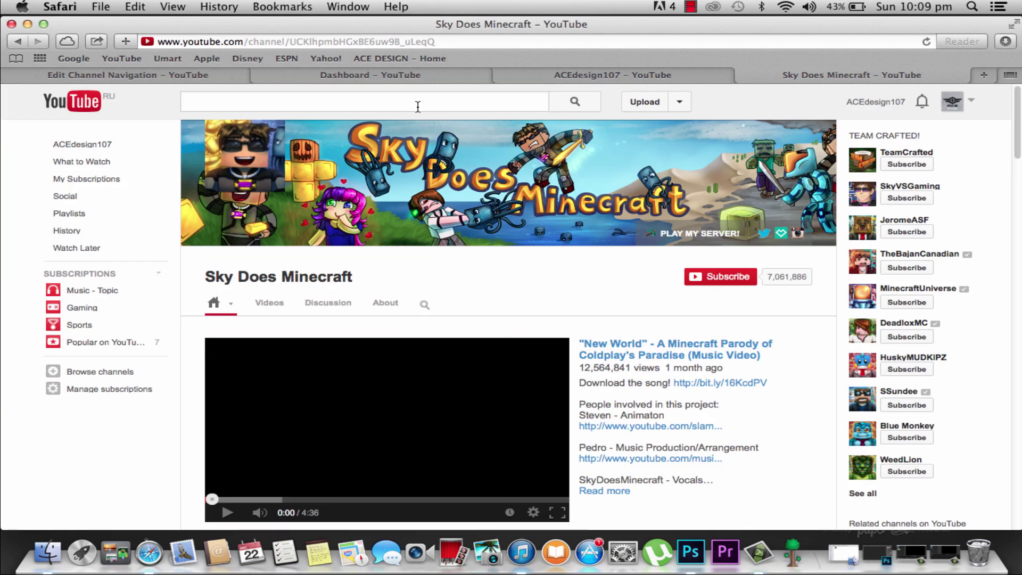
- Run a quick search and jump to page 7 of the results
left_click(417, 107)
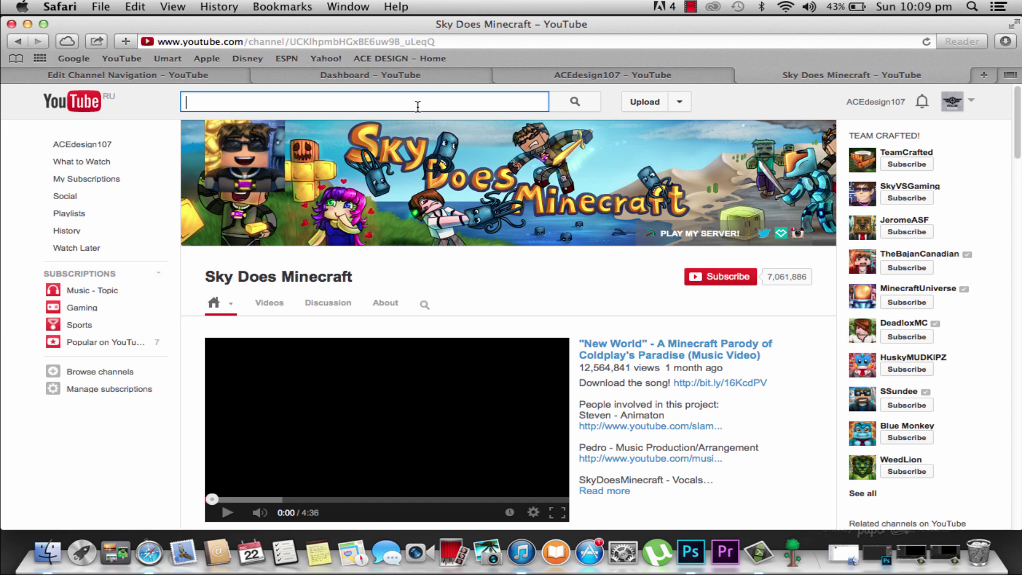
type(".")
key("Return")
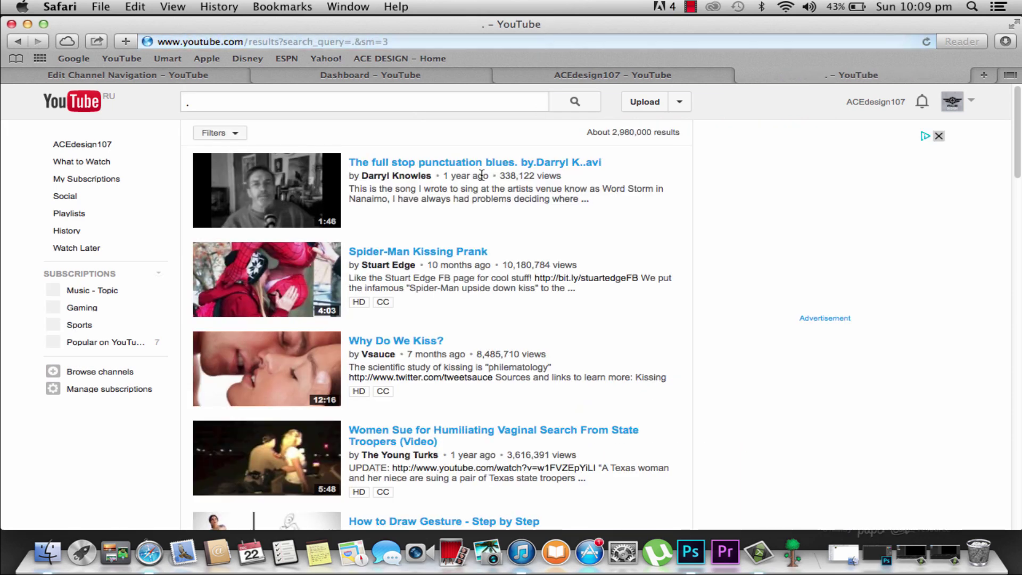
scroll(373, 353, "down", 20)
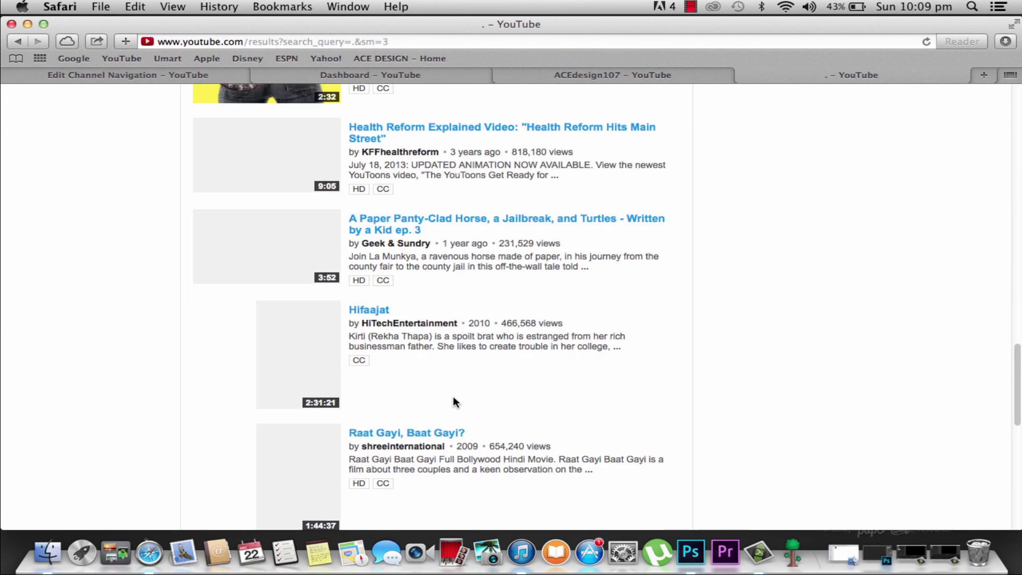
left_click(491, 375)
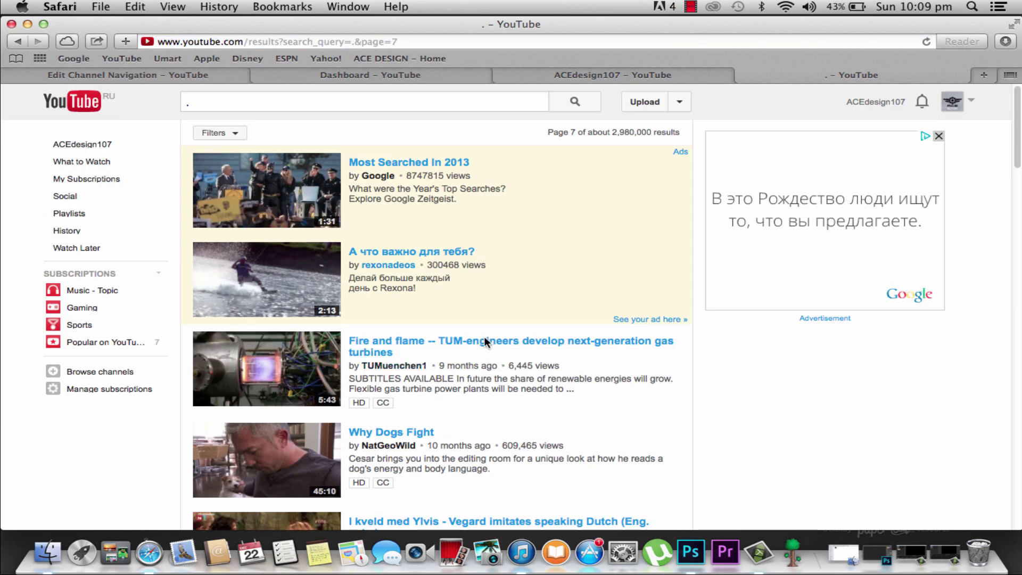
- Search for 'how make you channel big' and accept the corrected query 'how make your channel big'
left_click(333, 108)
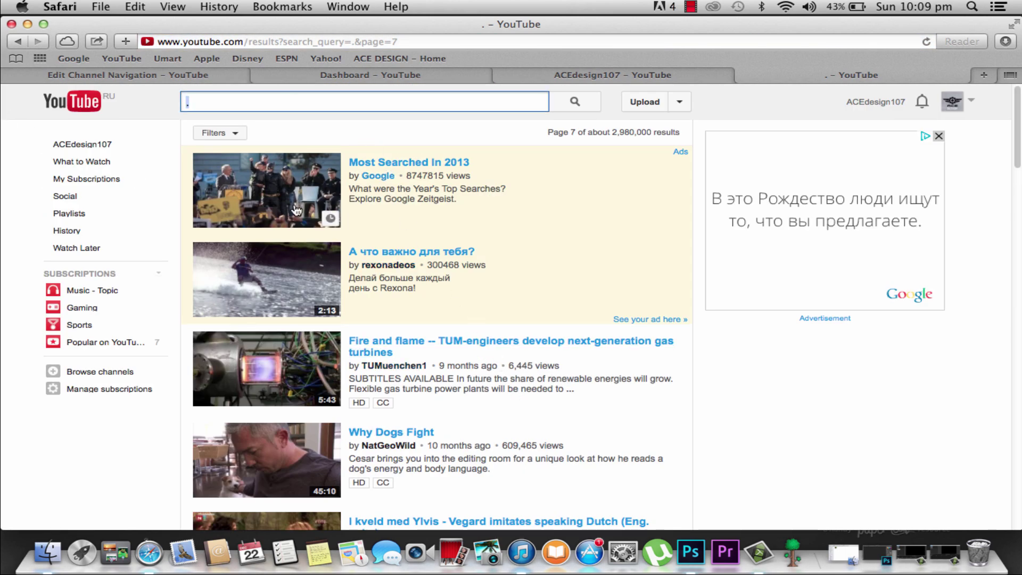
type("hol")
key("BackSpace")
type("w ma")
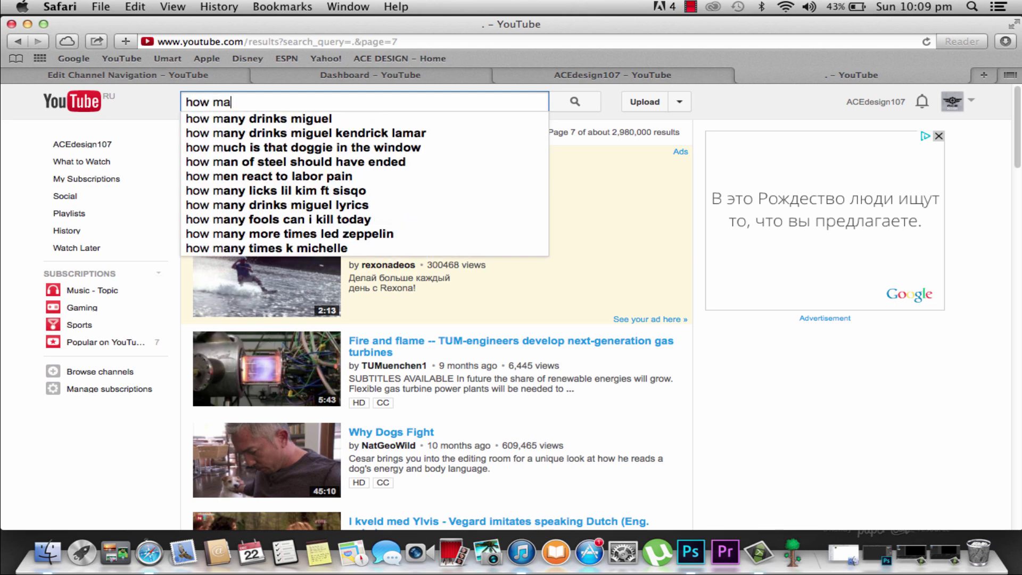
type("ke you")
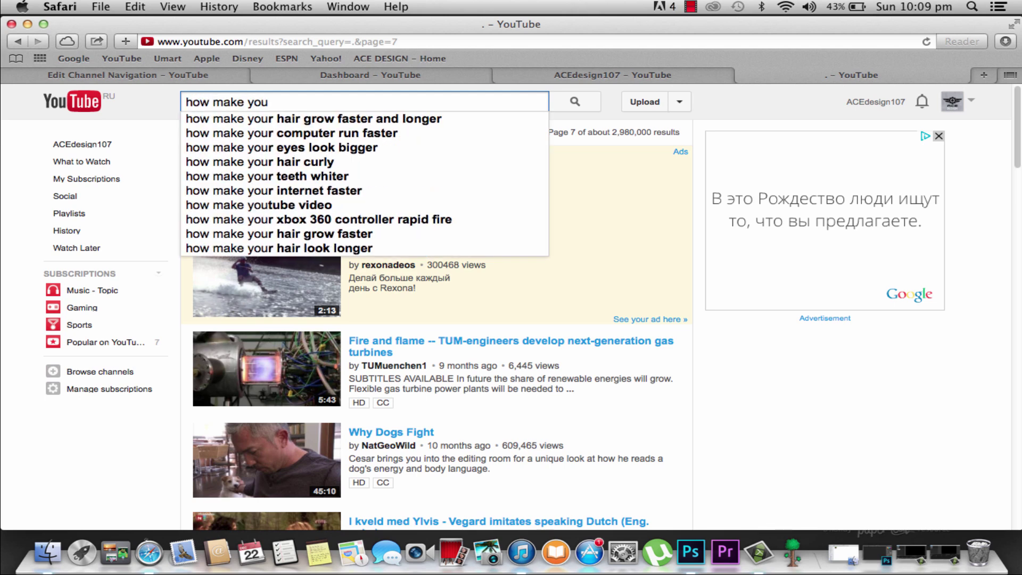
type(" channel big")
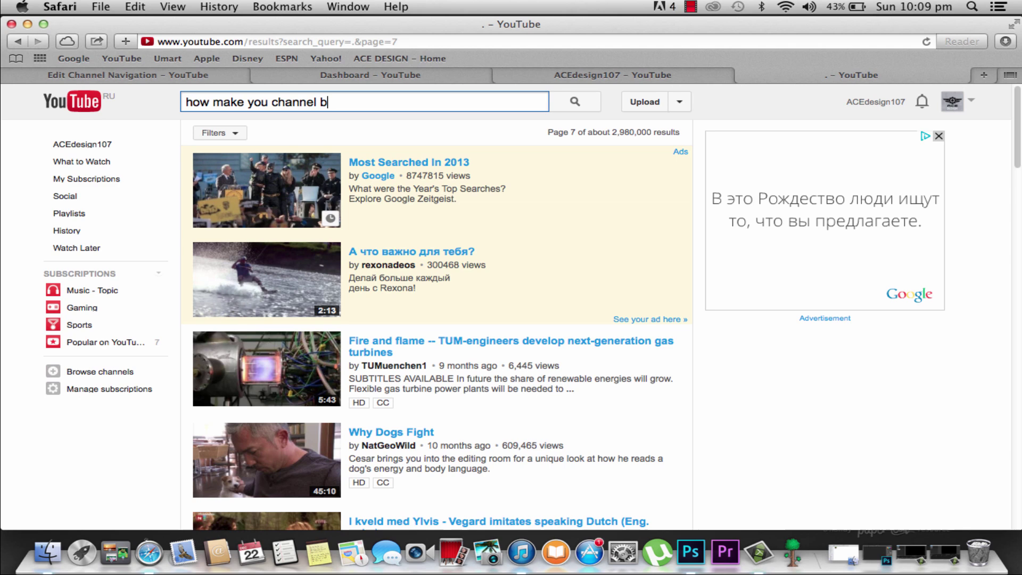
key("Return")
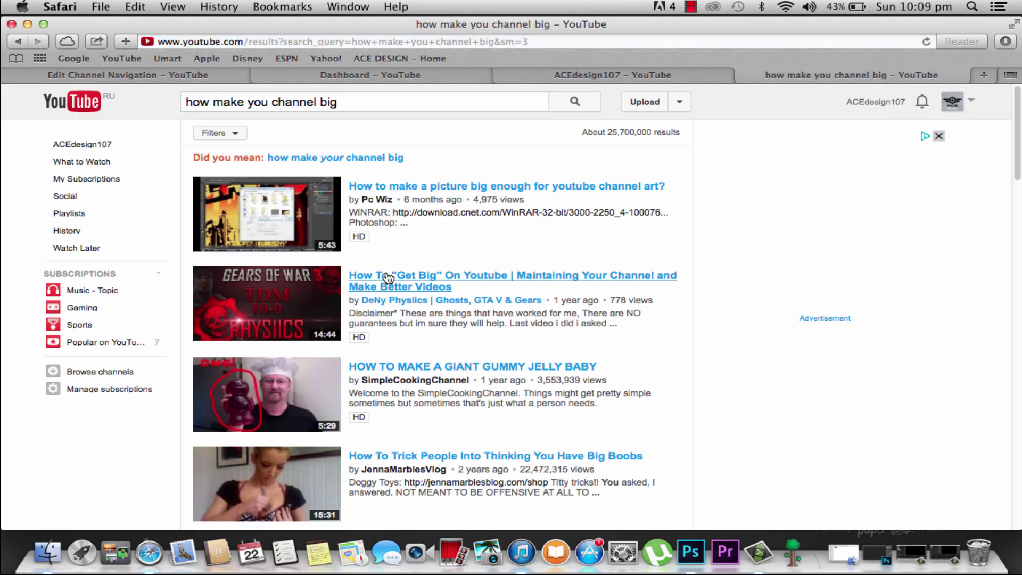
left_click(388, 158)
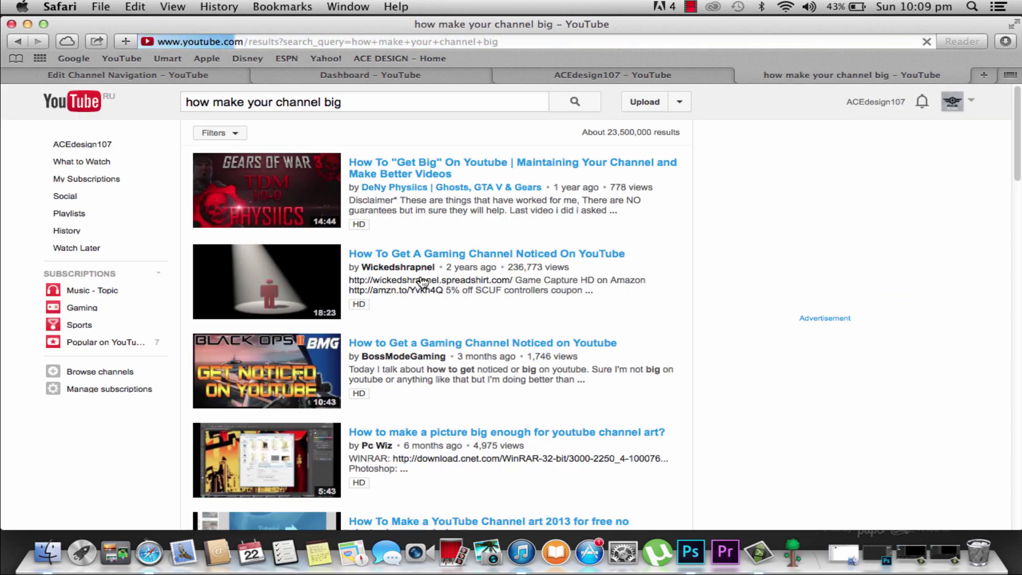
- Open 'How To Get A Gaming Channel Noticed On YouTube' and scroll the Msabb1r19 channel's Recent uploads
left_click(456, 253)
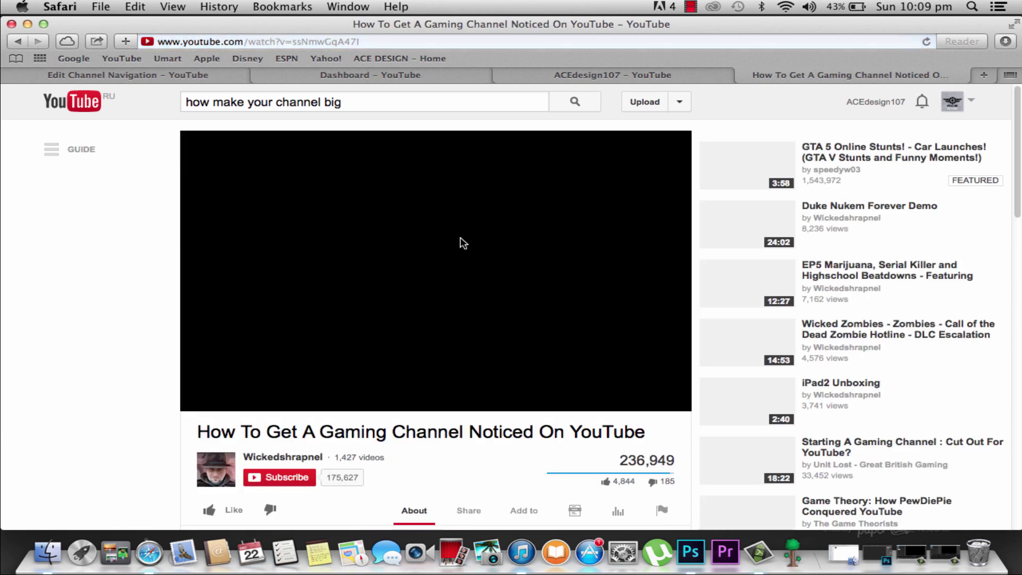
scroll(440, 232, "down", 15)
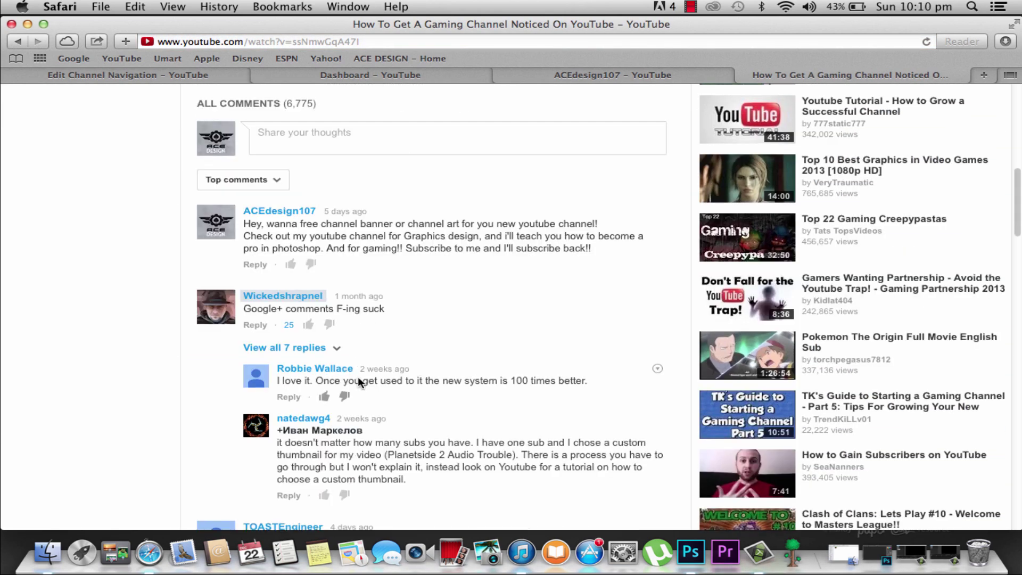
scroll(356, 372, "down", 10)
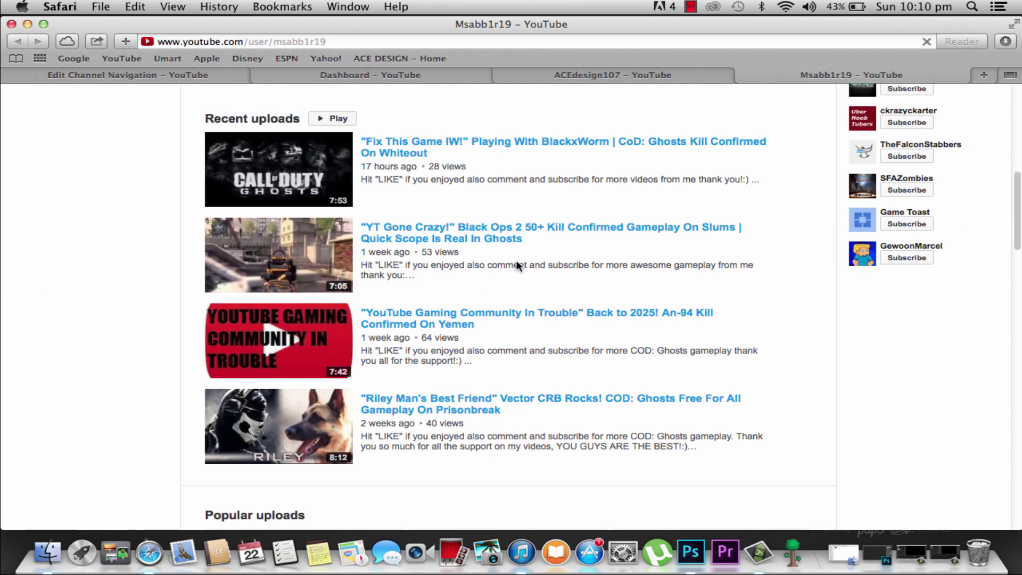
scroll(428, 306, "down", 10)
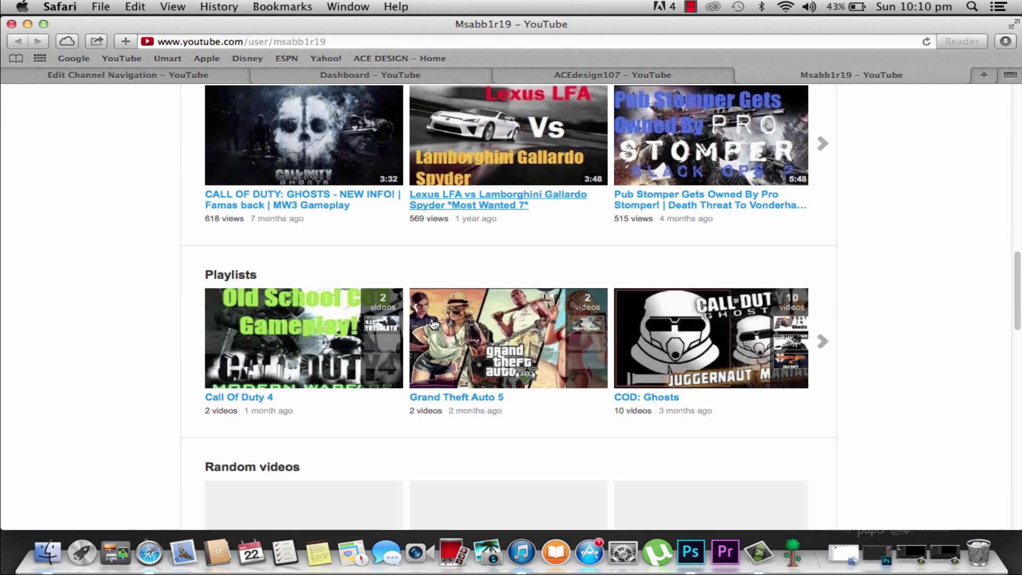
scroll(434, 323, "up", 15)
- Compare the ACEdesign107 and Msabb1r19 tabs, ending on the ACEdesign107 channel page
scroll(394, 411, "down", 3)
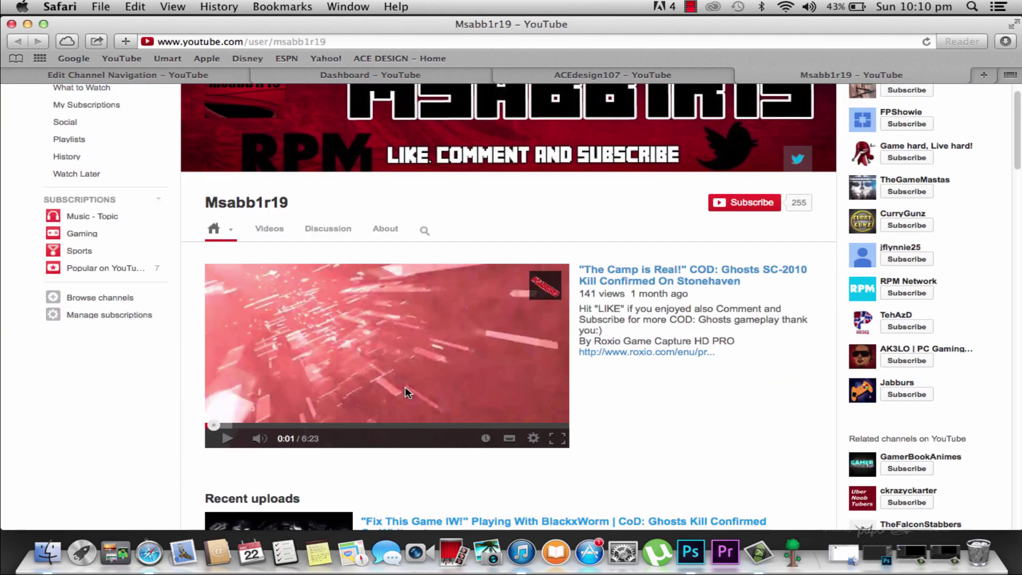
scroll(447, 308, "up", 3)
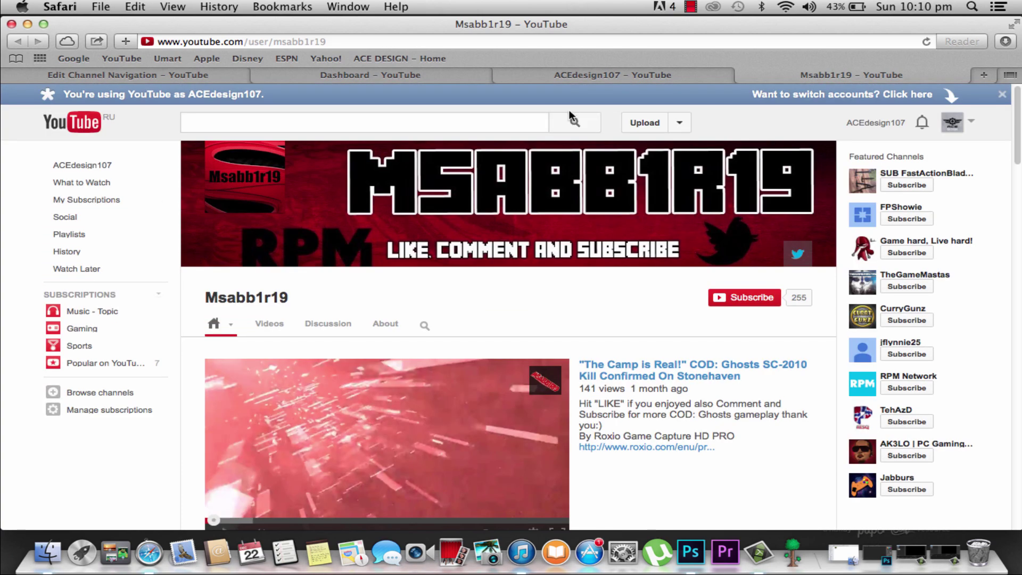
left_click(574, 74)
left_click(783, 79)
scroll(498, 393, "down", 15)
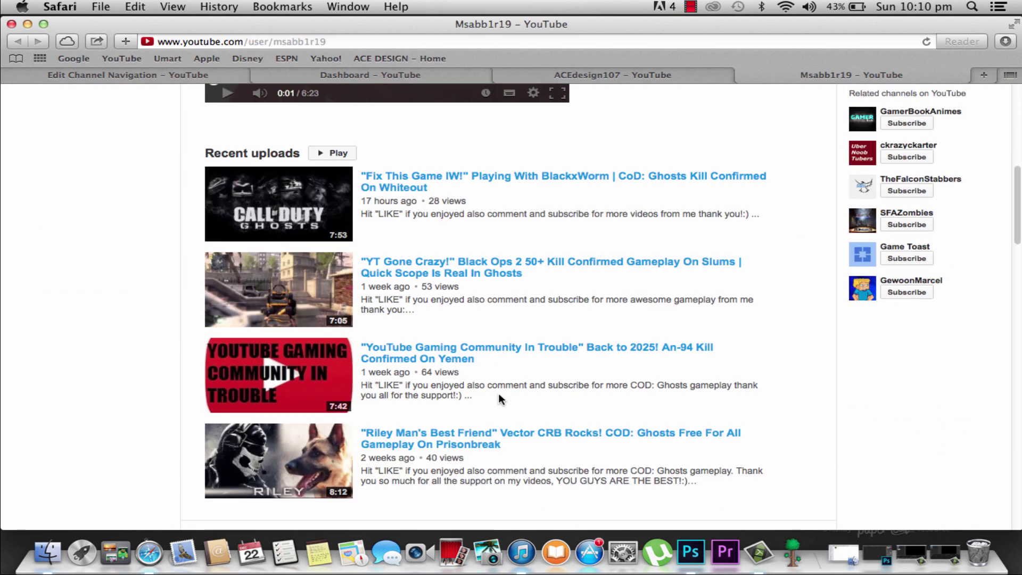
scroll(368, 167, "up", 10)
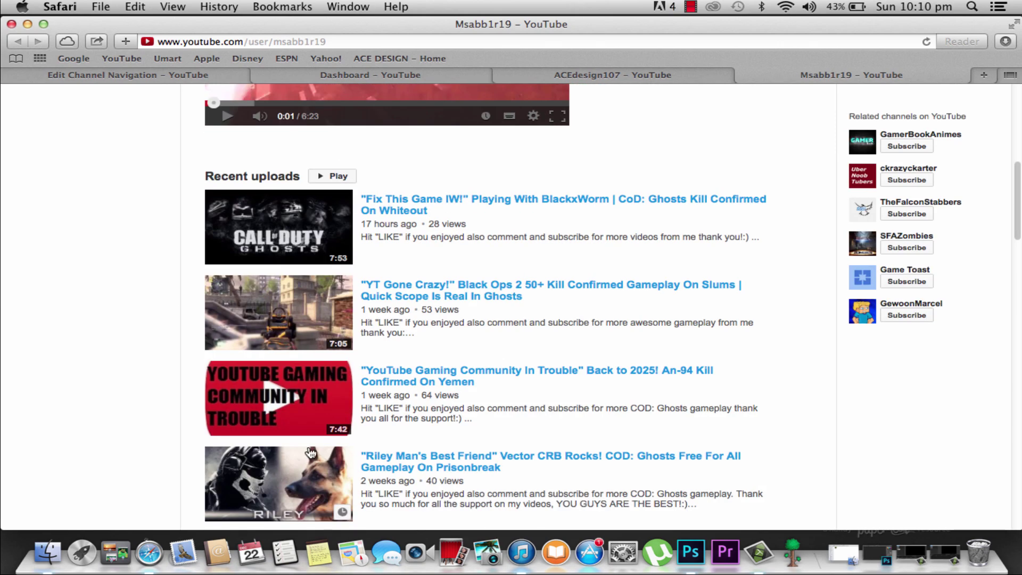
scroll(323, 266, "down", 12)
scroll(306, 265, "up", 10)
scroll(306, 264, "up", 5)
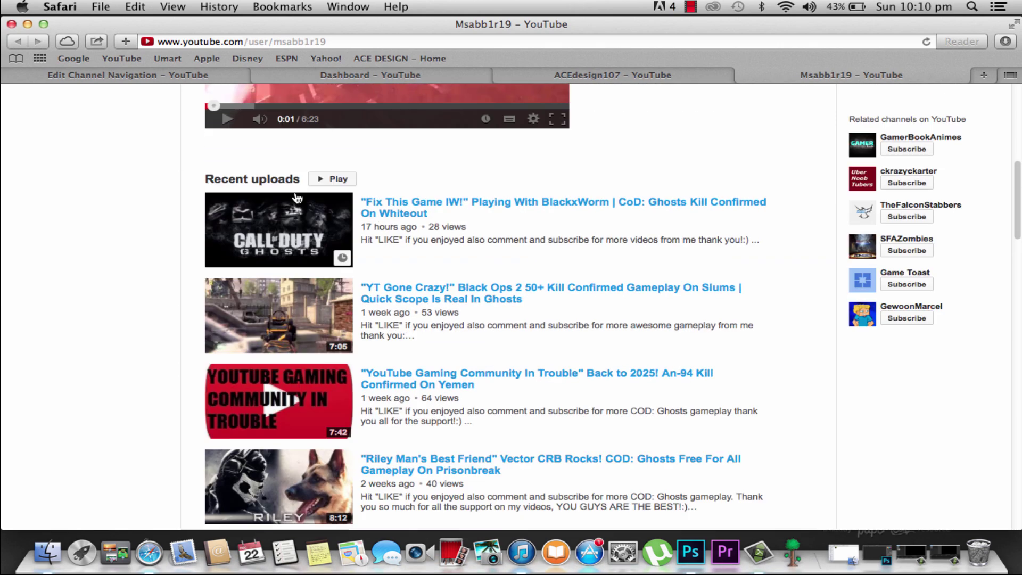
left_click(576, 73)
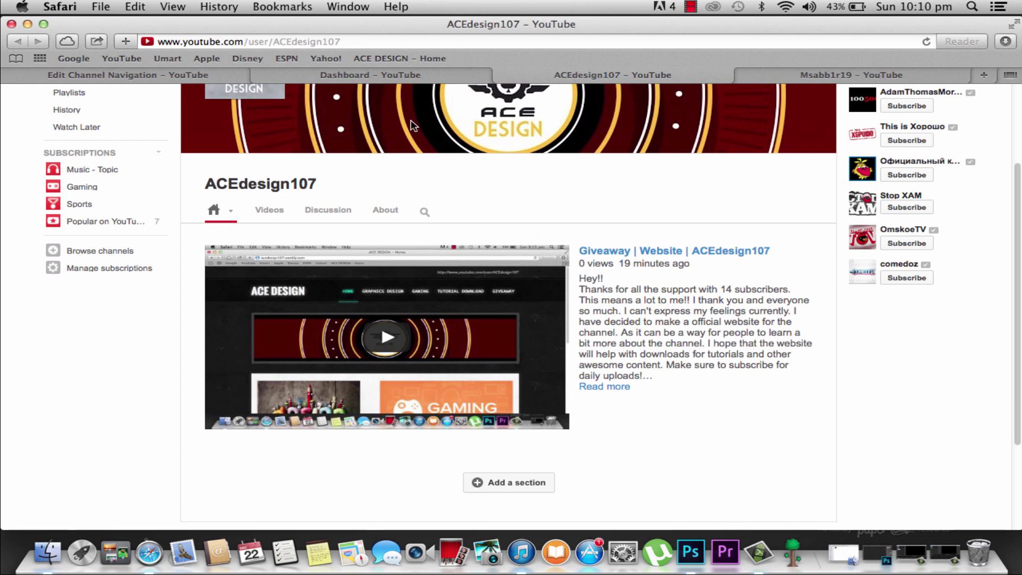
- Move through the dashboard and YouTube home back to the ACE Design channel page
left_click(359, 73)
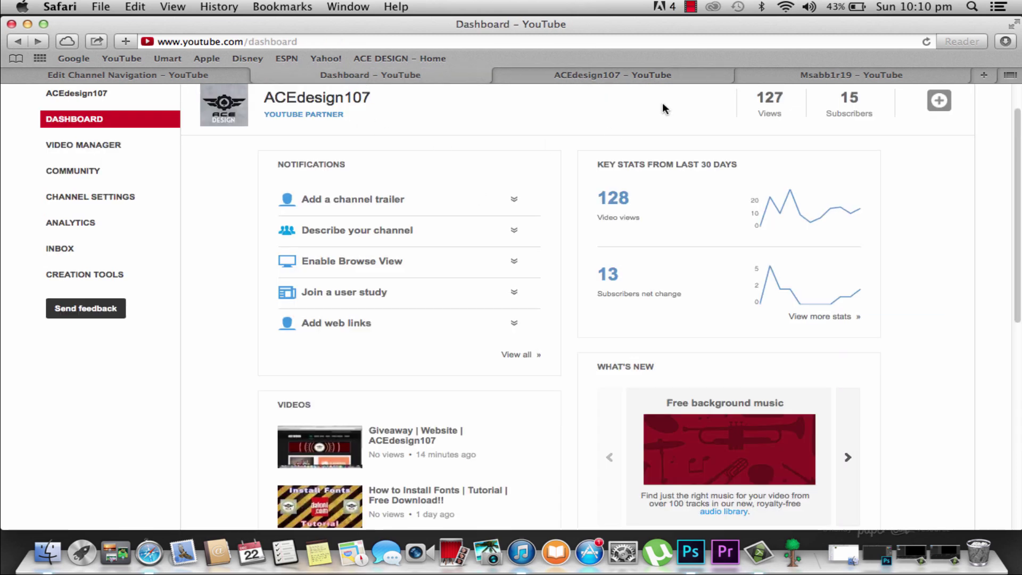
left_click(69, 78)
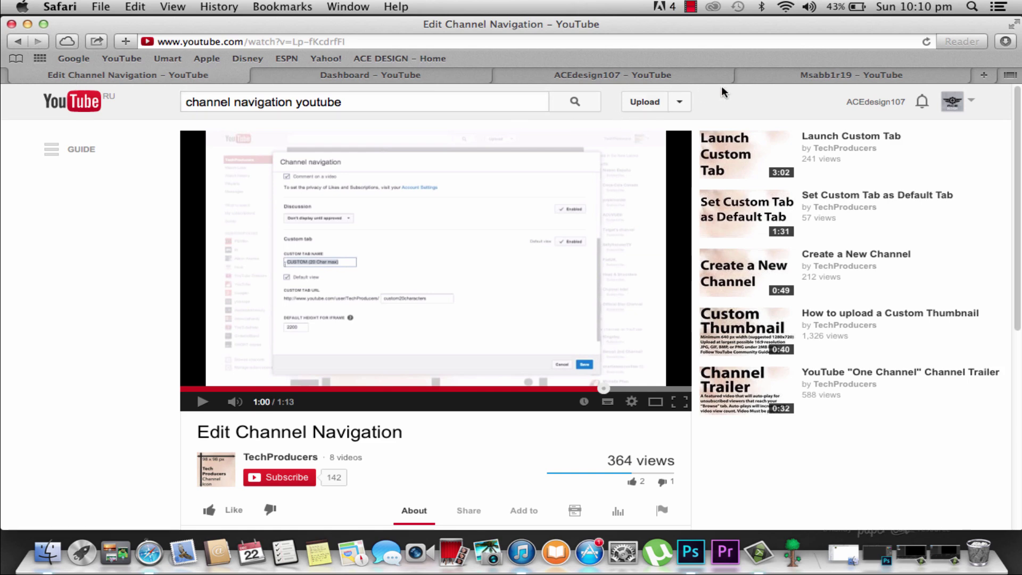
left_click(75, 103)
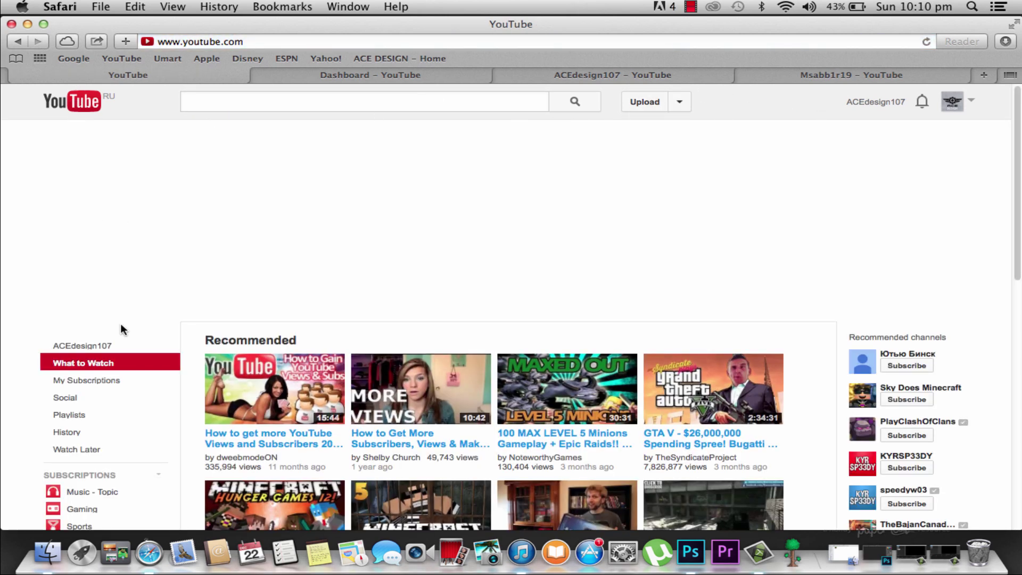
left_click(110, 343)
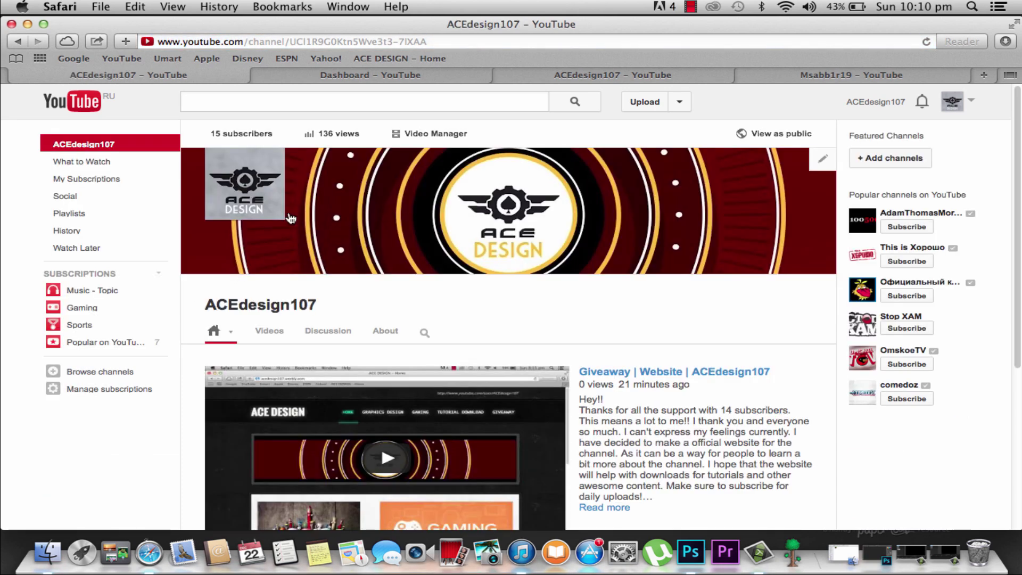
- Reach the Video Manager Uploads list through the account settings
left_click(857, 101)
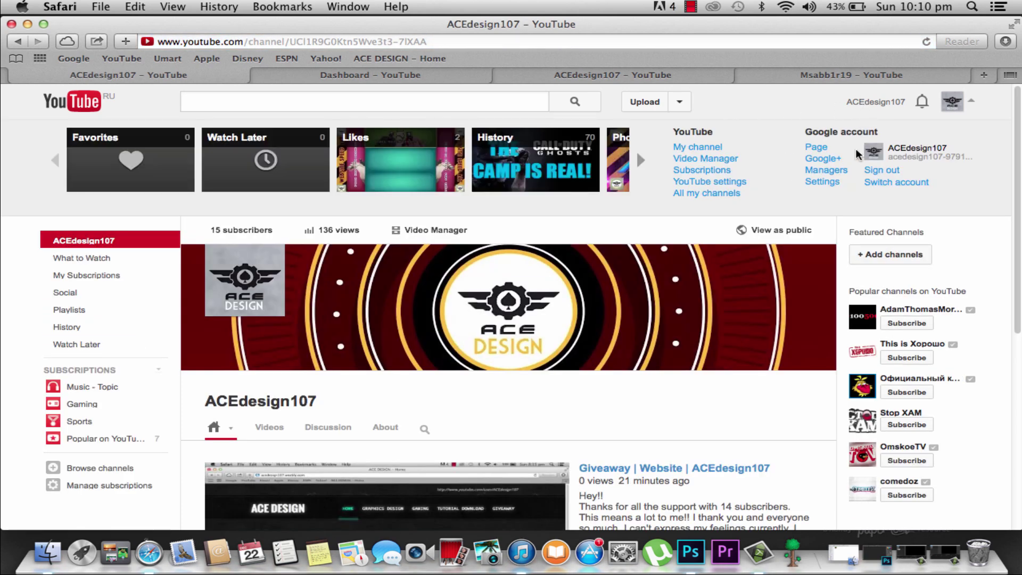
left_click(728, 184)
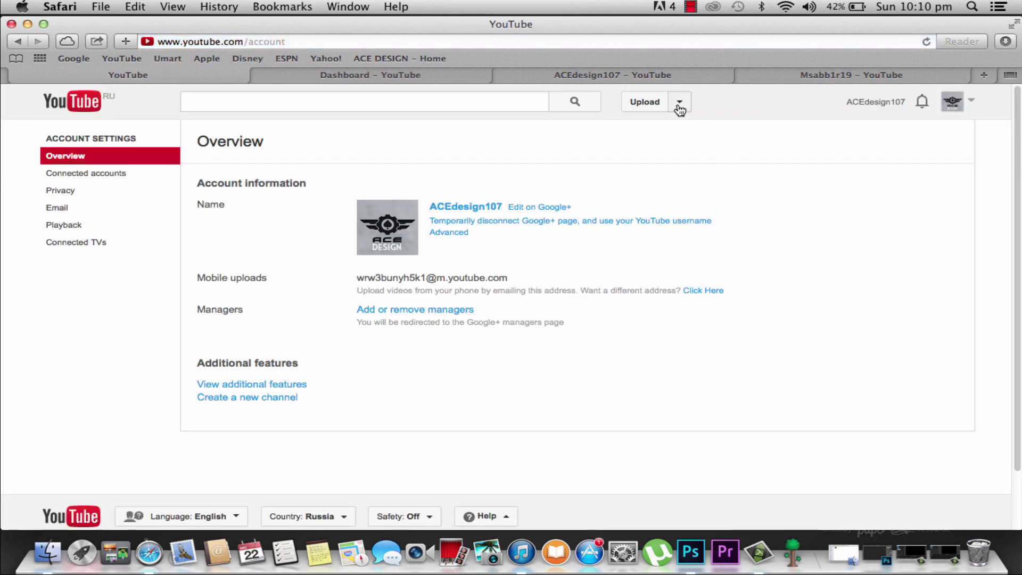
left_click(679, 105)
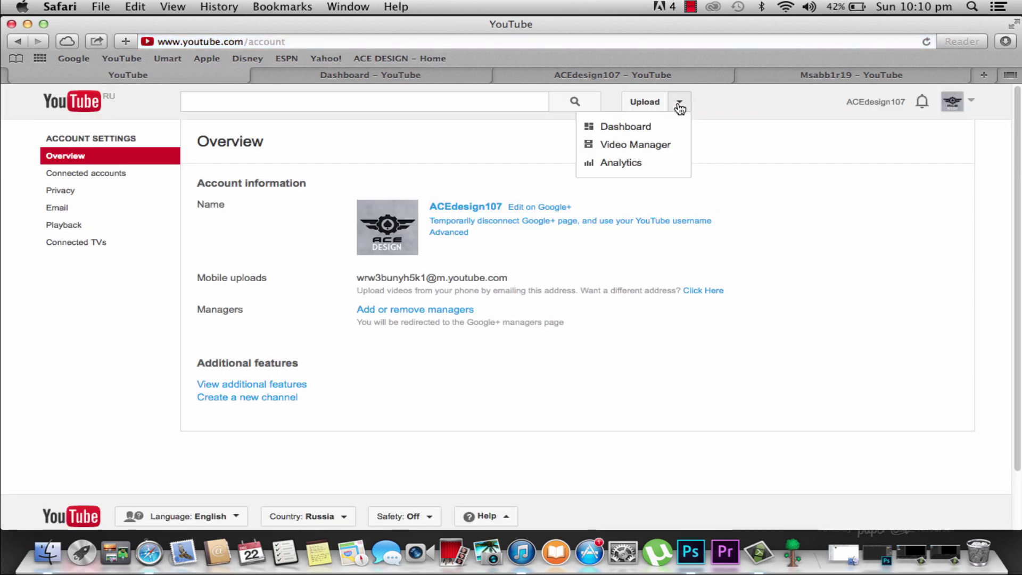
left_click(636, 145)
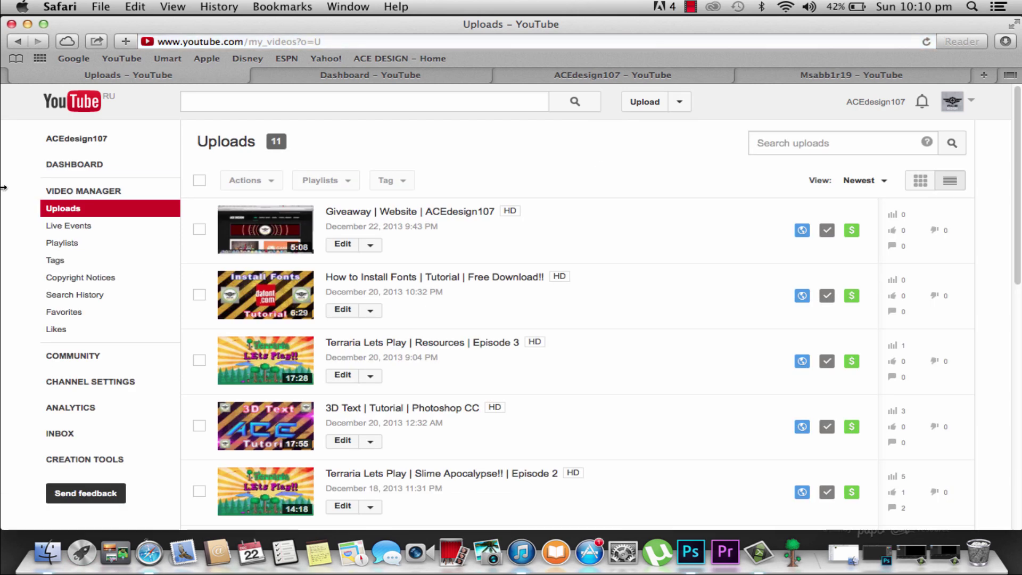
- Return to the creator dashboard and review the trailer, description and user-study notifications
left_click(96, 171)
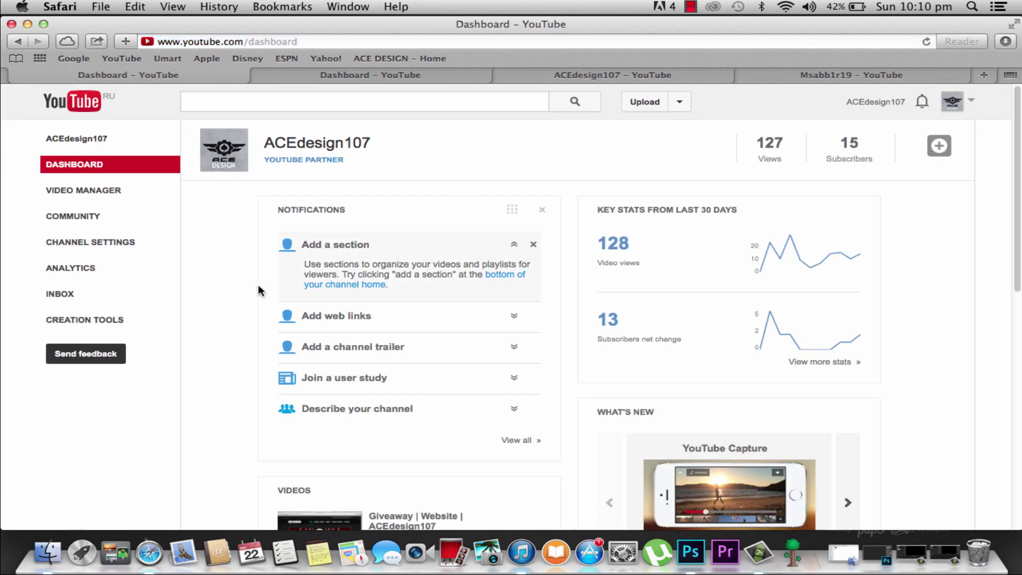
left_click(406, 351)
scroll(457, 354, "down", 2)
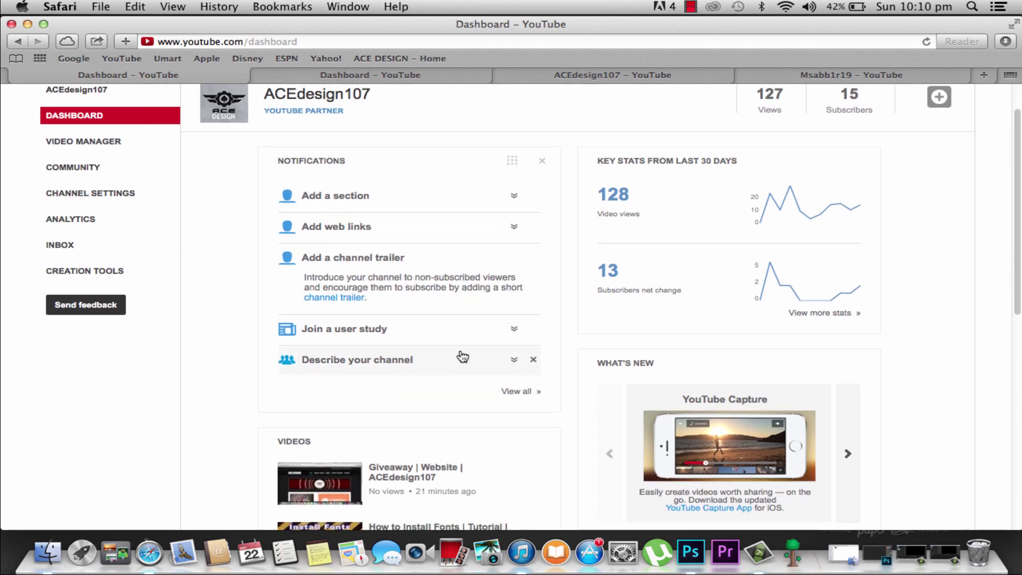
scroll(454, 338, "up", 2)
scroll(417, 312, "down", 5)
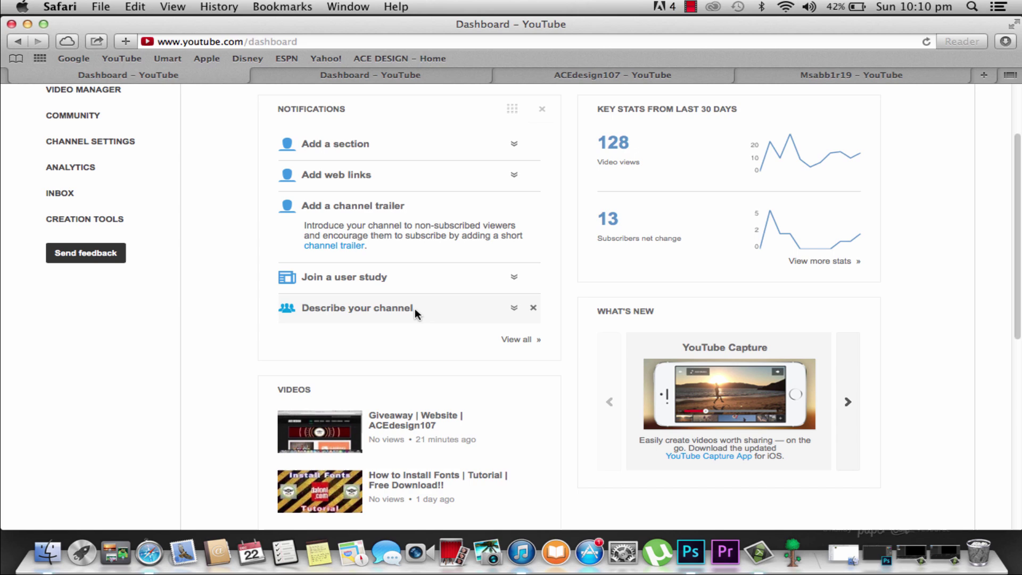
left_click(397, 258)
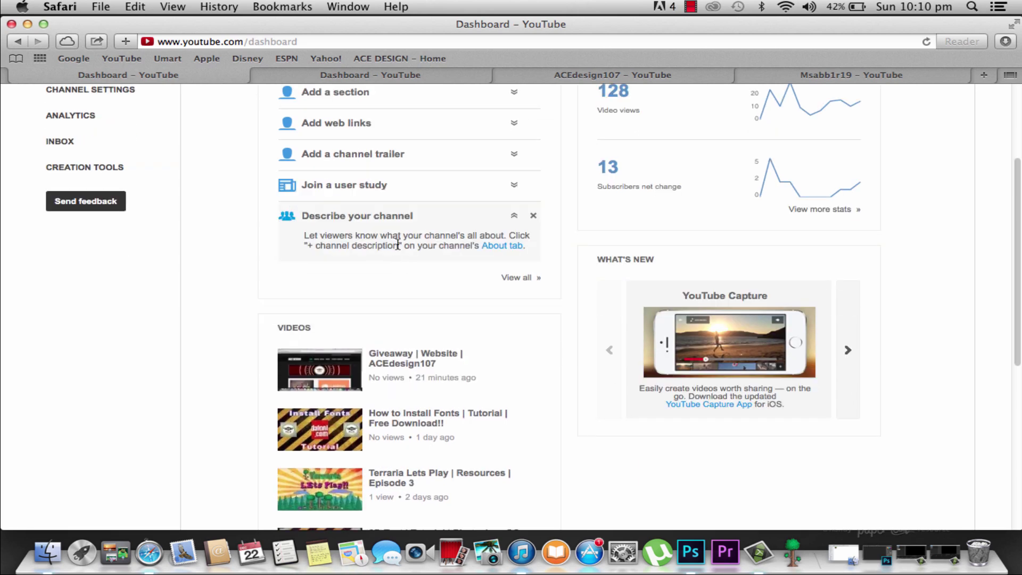
left_click(399, 226)
left_click(403, 190)
left_click(402, 189)
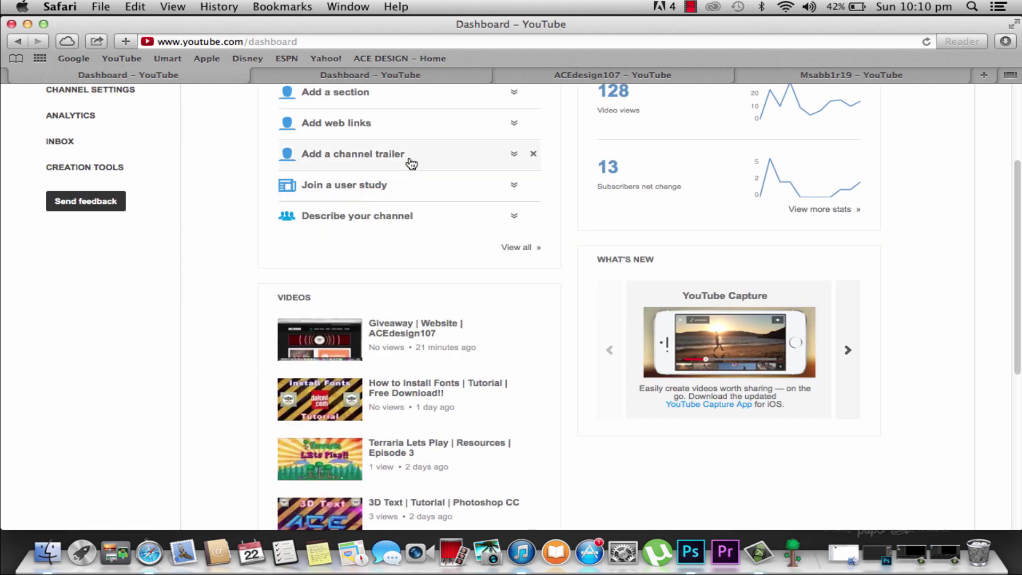
- Enable Browse View from its dashboard notification and check the channel page
left_click(383, 74)
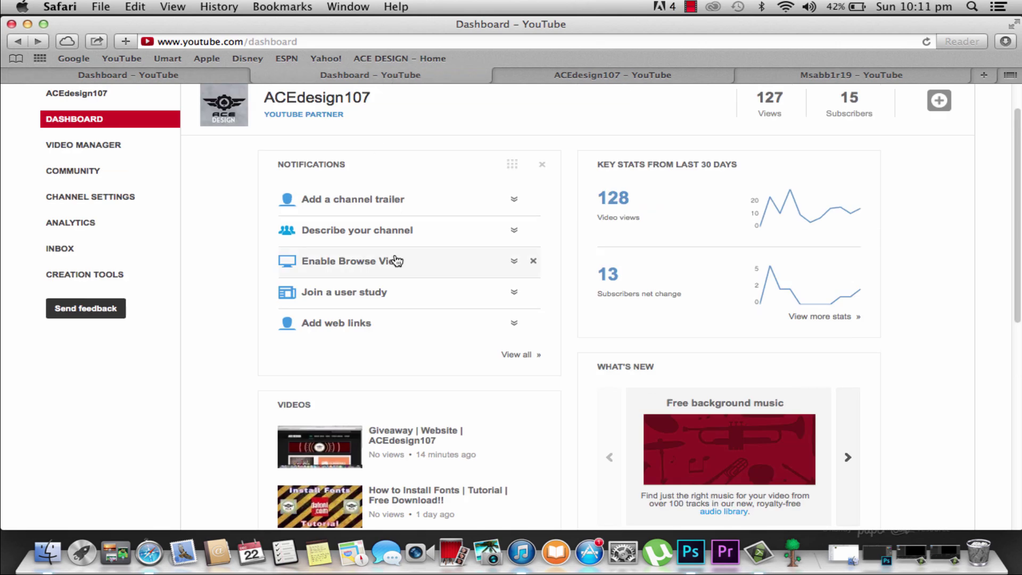
scroll(394, 268, "up", 2)
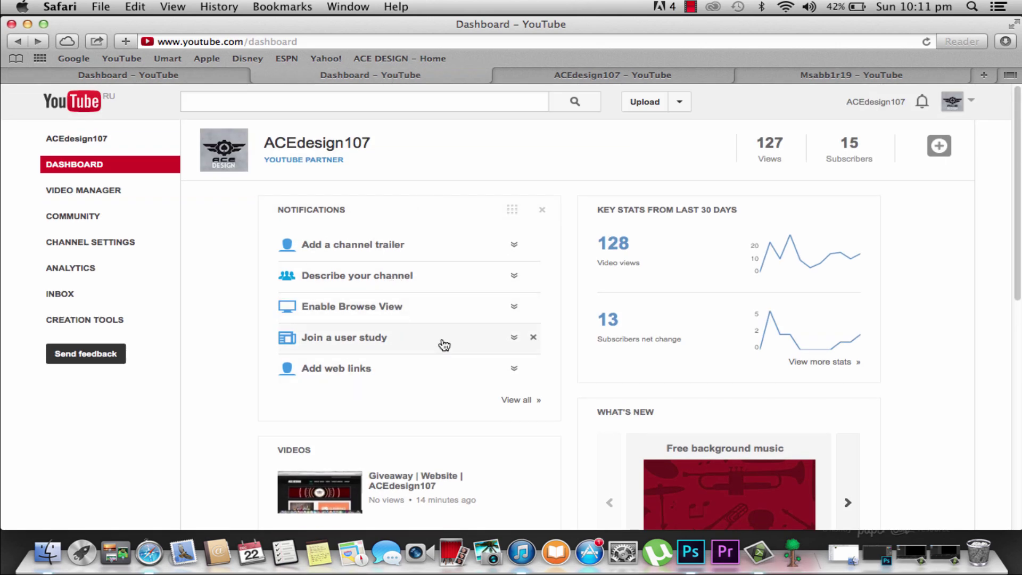
scroll(400, 387, "down", 1)
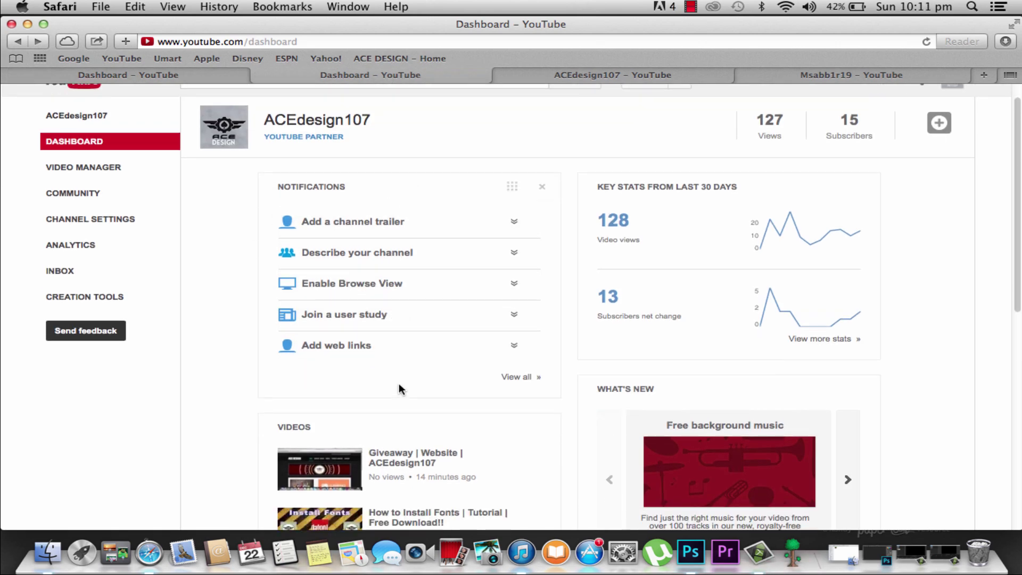
left_click(405, 283)
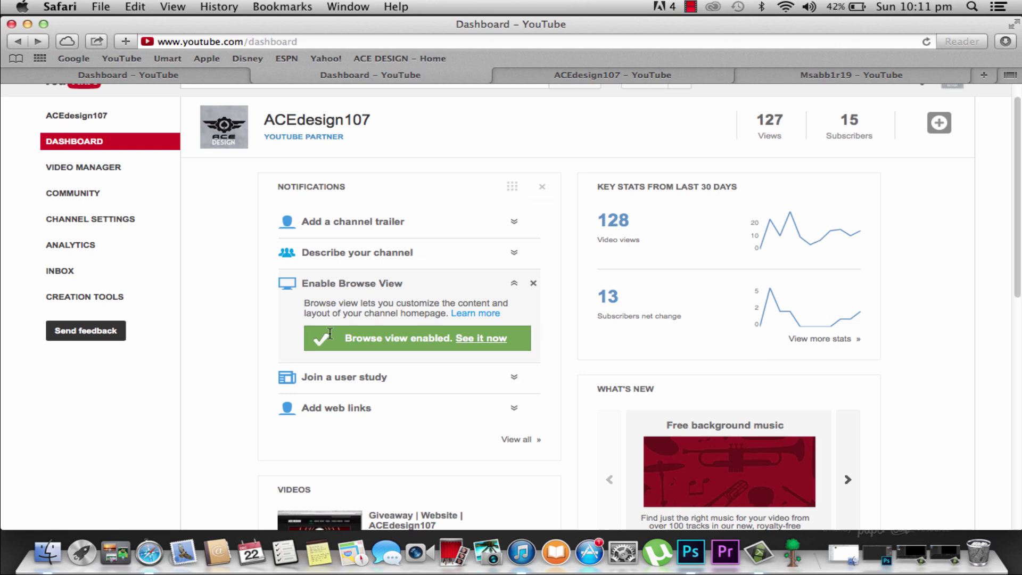
left_click(673, 74)
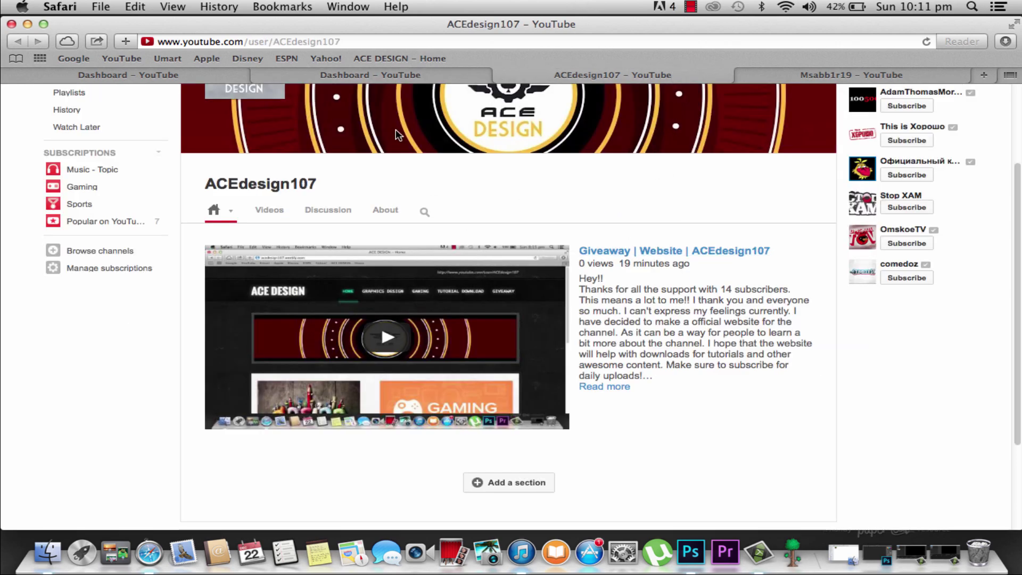
left_click(394, 78)
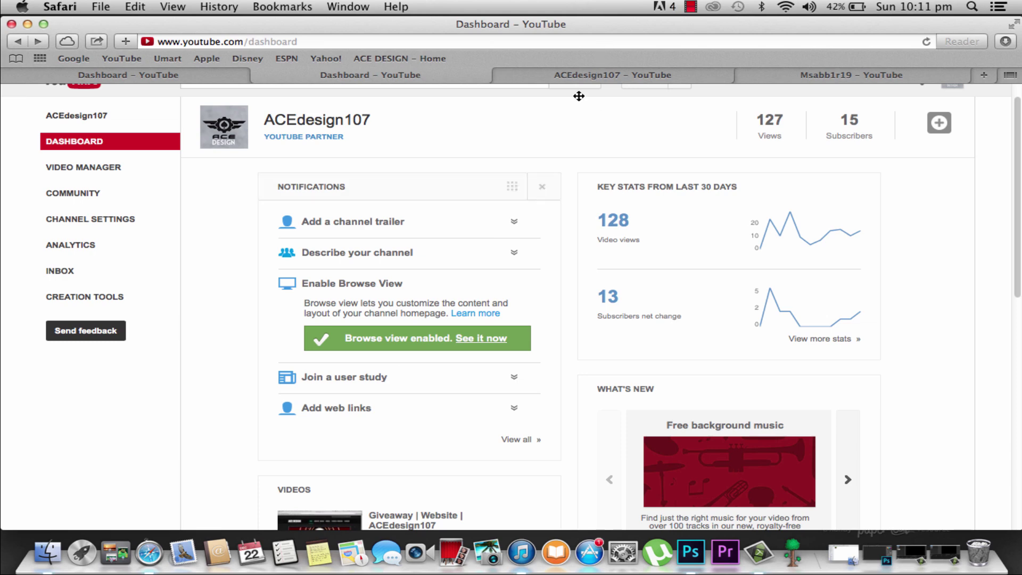
- Reload the ACEdesign107 channel page and confirm the Giveaway trailer shows in Browse View
left_click(571, 77)
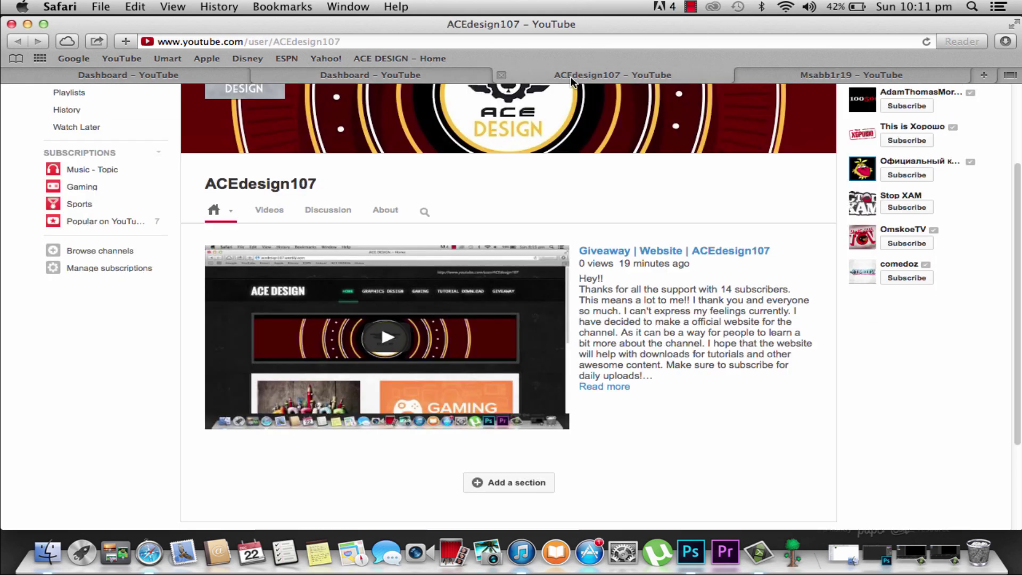
scroll(548, 404, "up", 3)
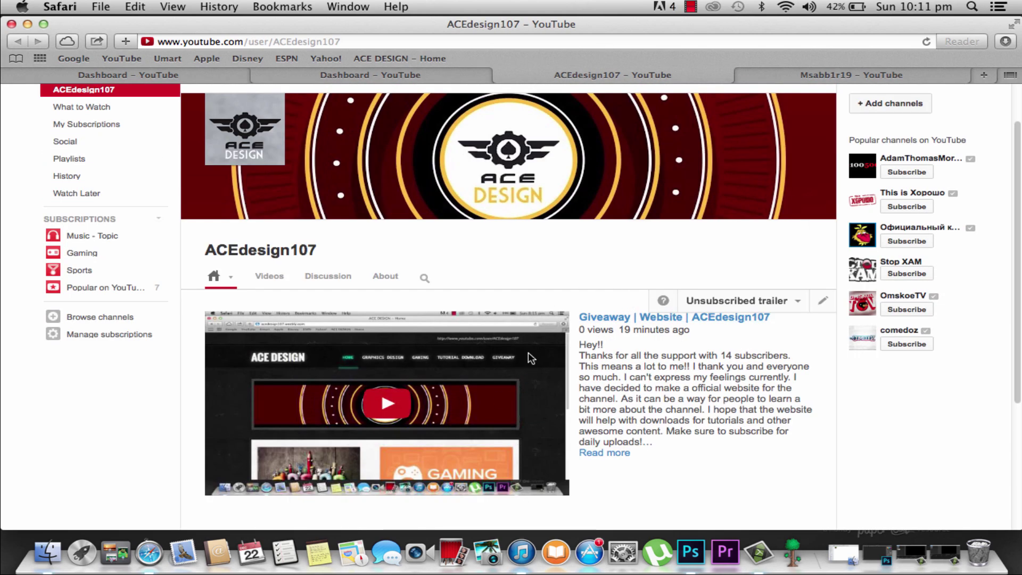
scroll(528, 352, "down", 2)
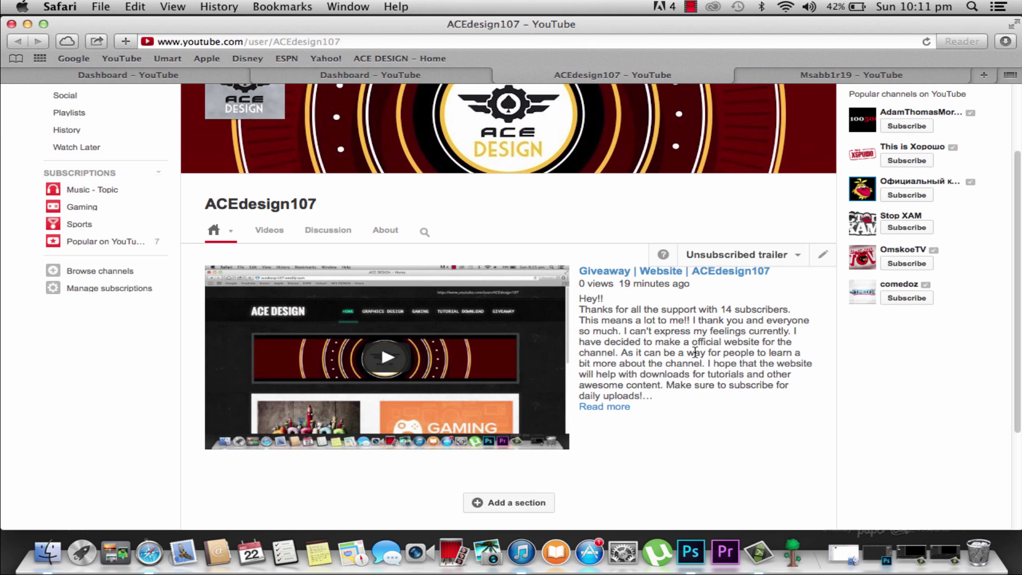
scroll(674, 342, "up", 3)
scroll(662, 377, "down", 7)
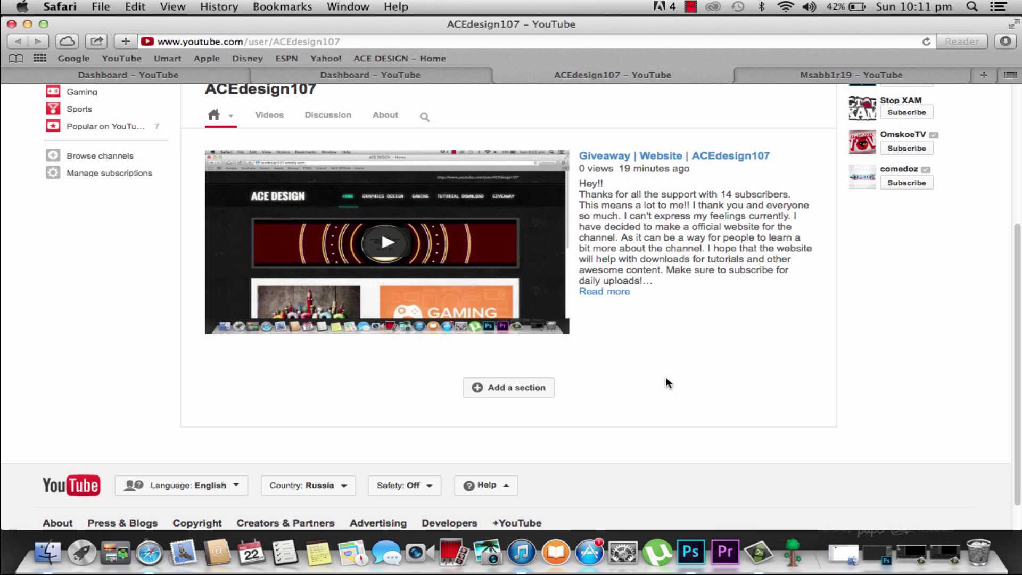
scroll(802, 370, "up", 2)
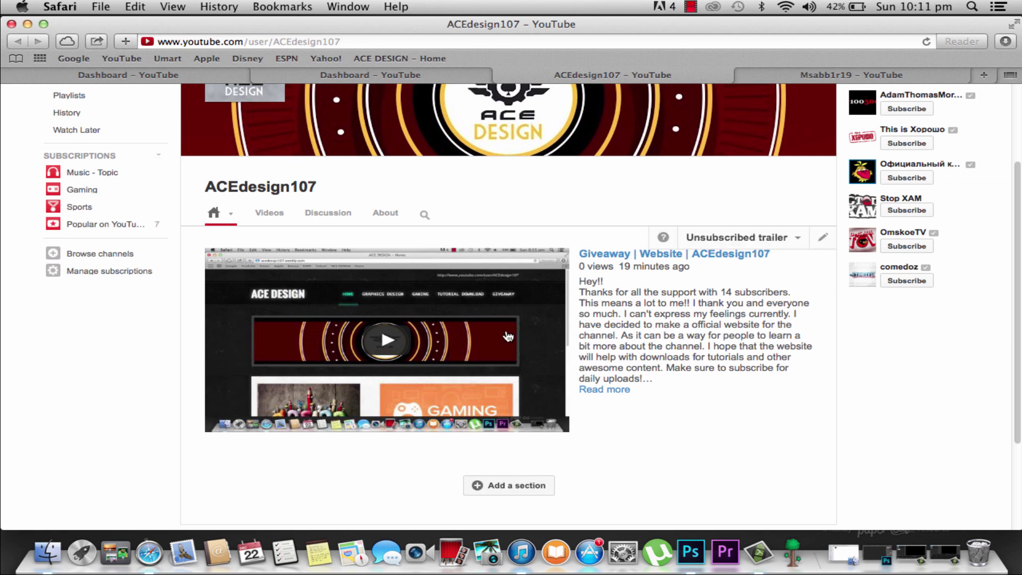
left_click(824, 239)
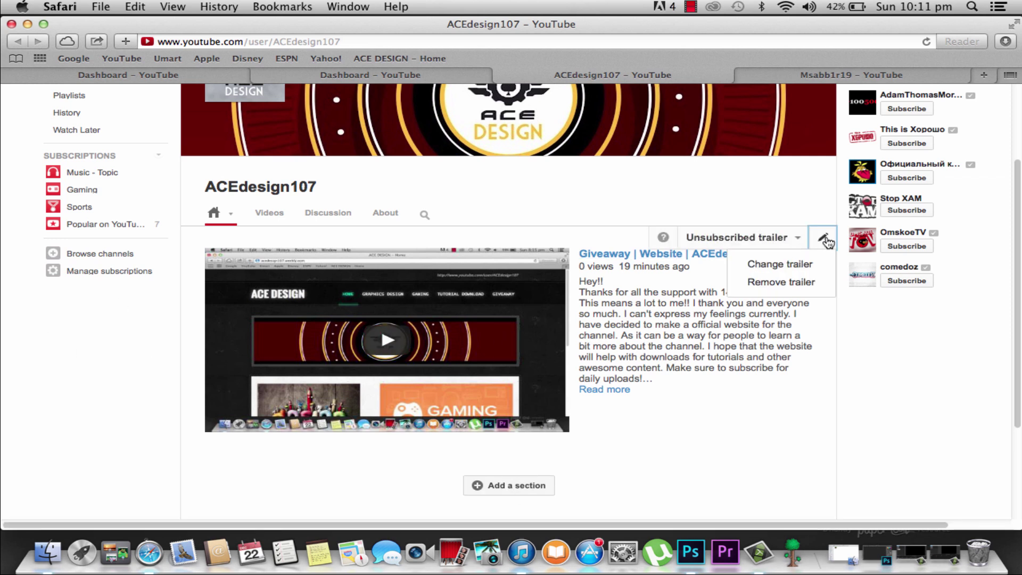
left_click(772, 266)
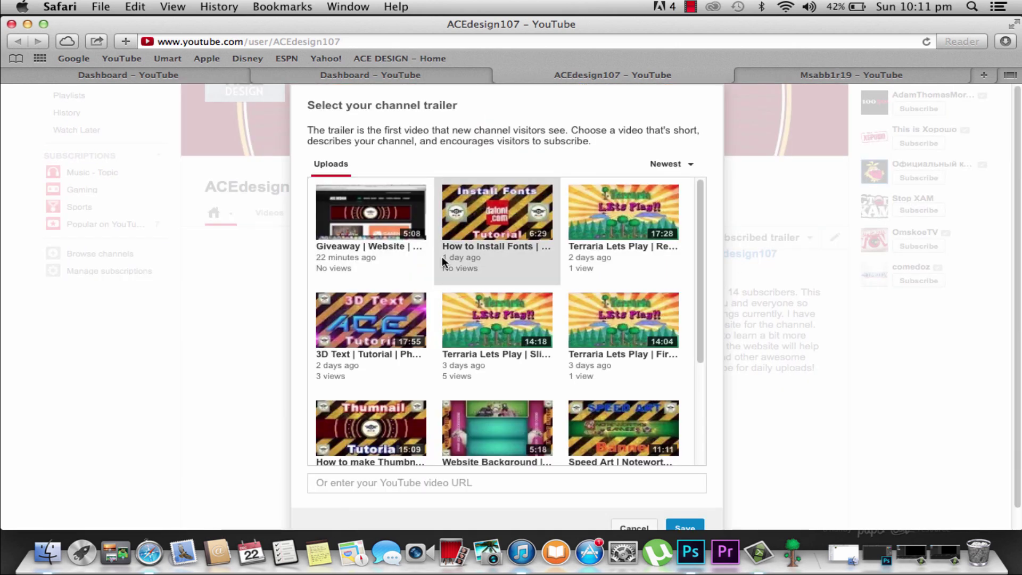
scroll(493, 305, "down", 5)
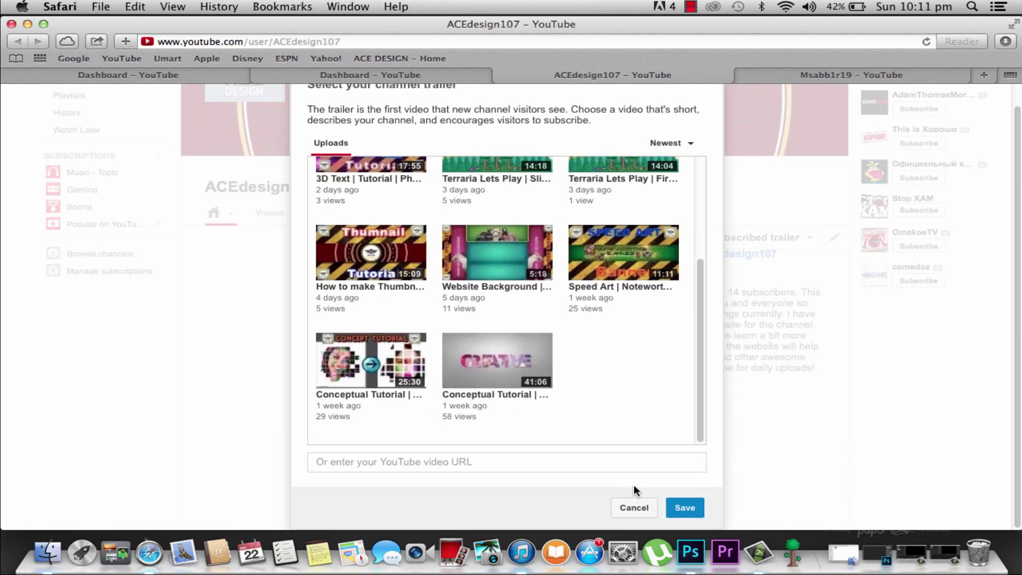
left_click(633, 507)
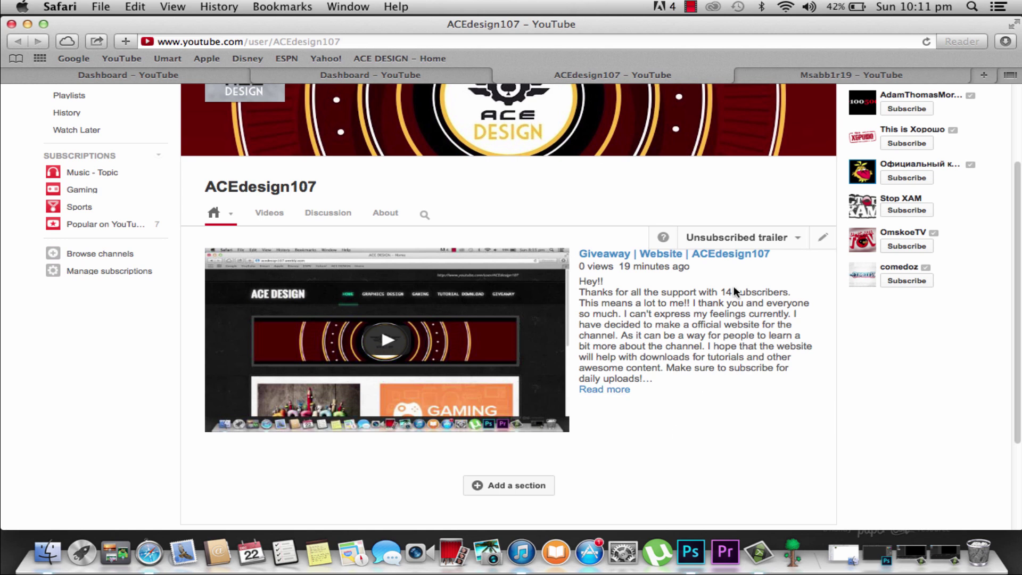
left_click(823, 238)
left_click(635, 358)
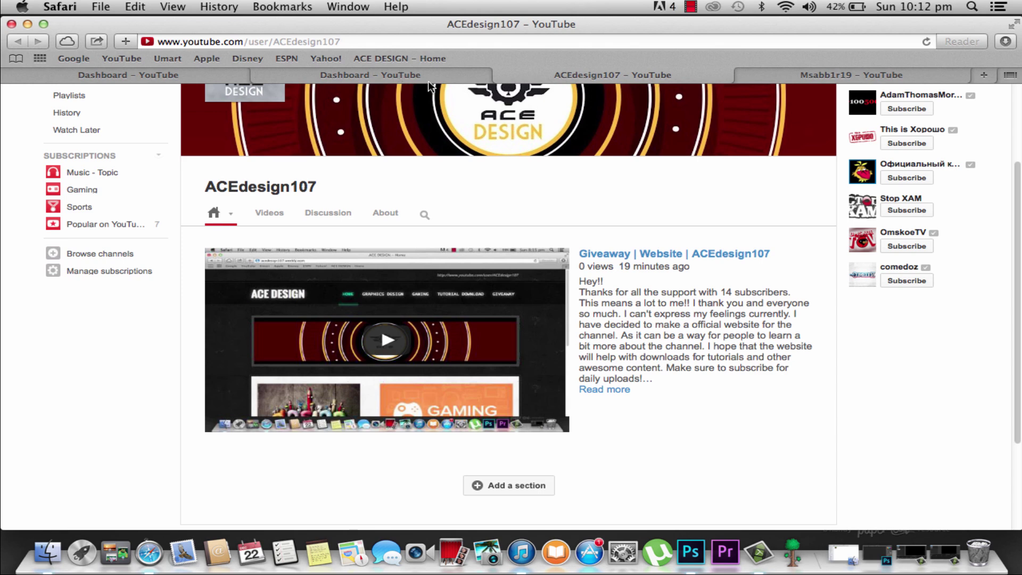
- Add a new channel section and try Liked playlists, then Recent activities as its content
scroll(596, 392, "down", 5)
left_click(511, 349)
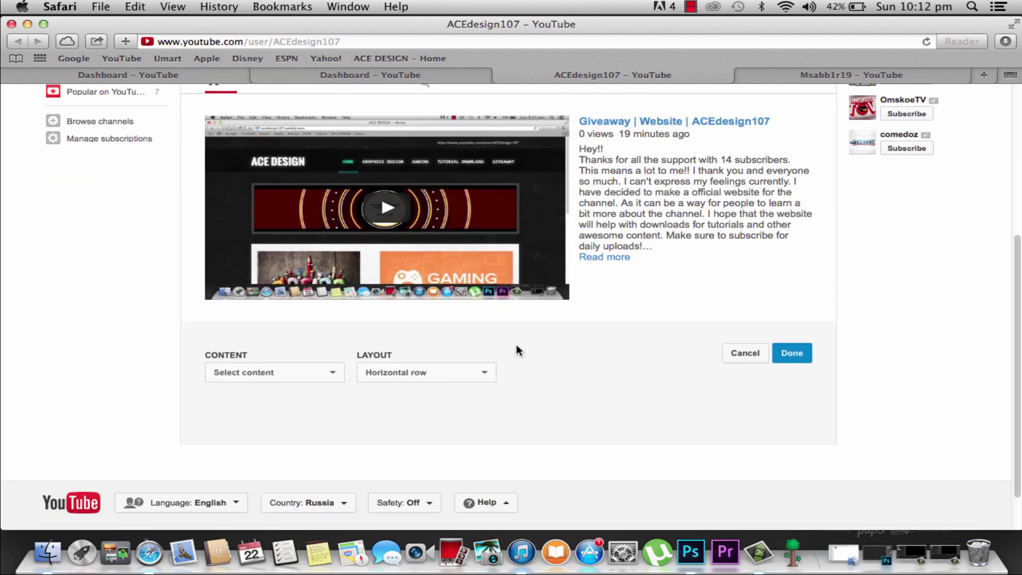
left_click(255, 372)
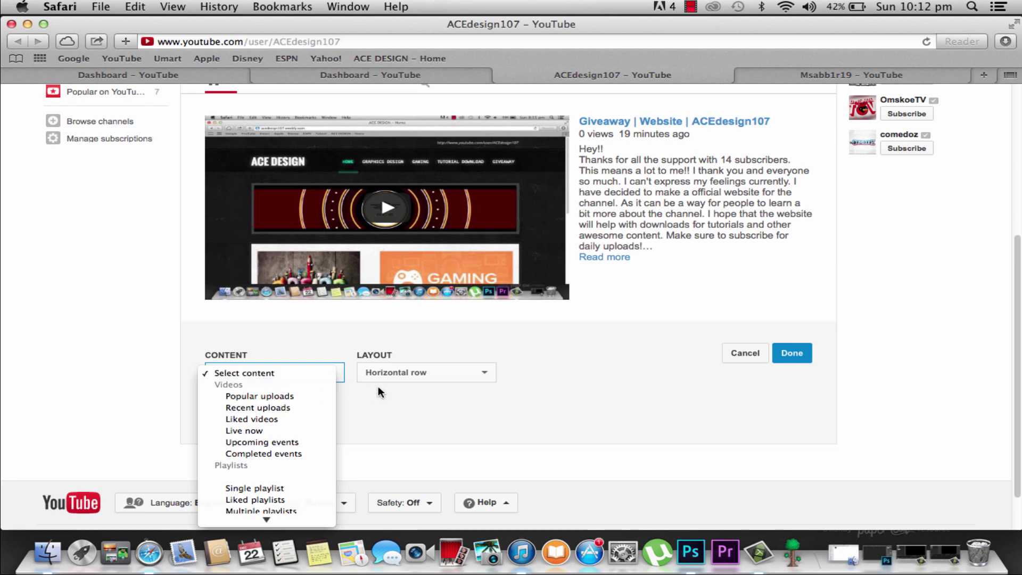
left_click(262, 499)
scroll(295, 415, "down", 2)
left_click(301, 324)
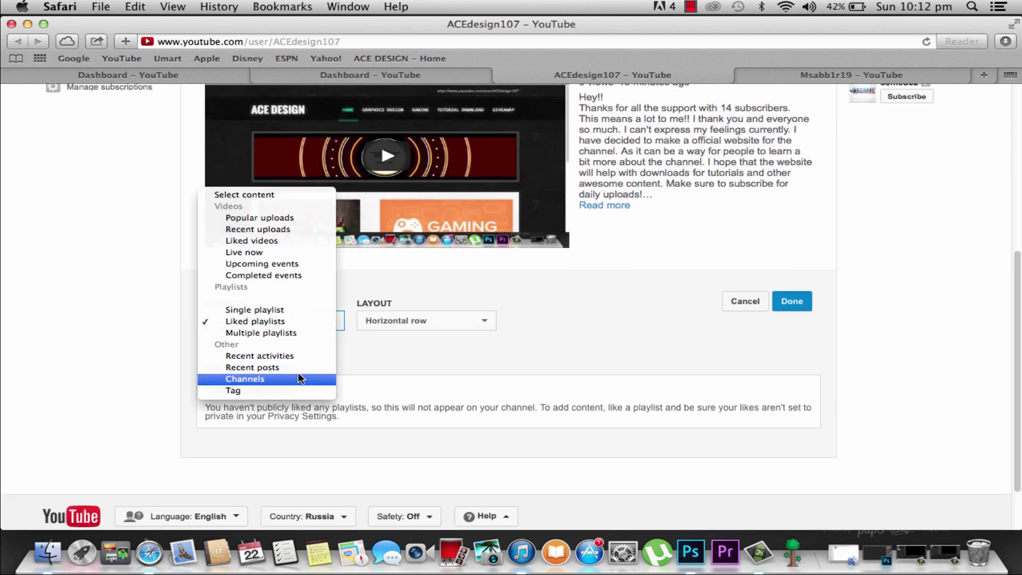
left_click(297, 355)
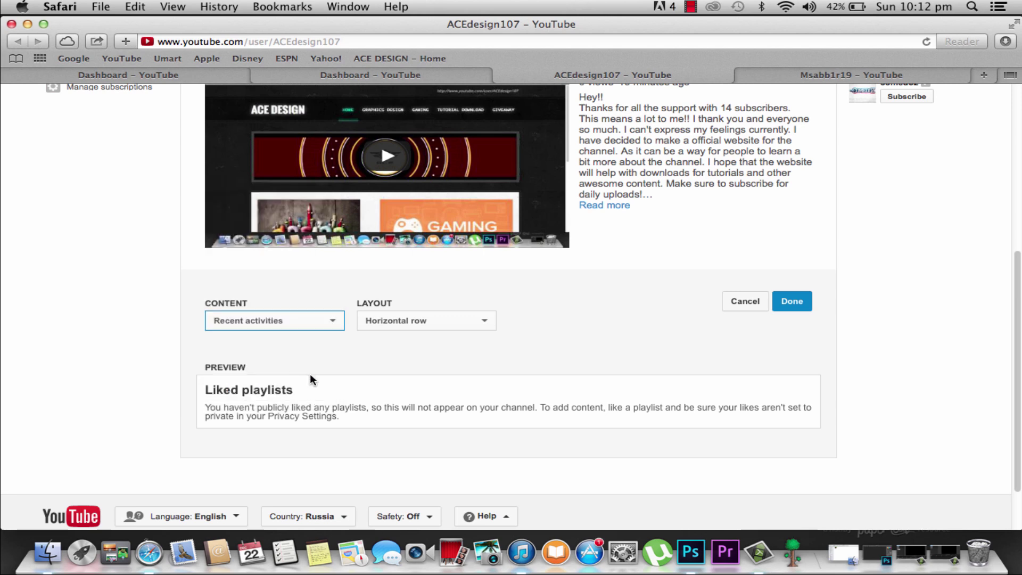
- Set the new section's content to Popular uploads in a horizontal row
scroll(318, 389, "down", 3)
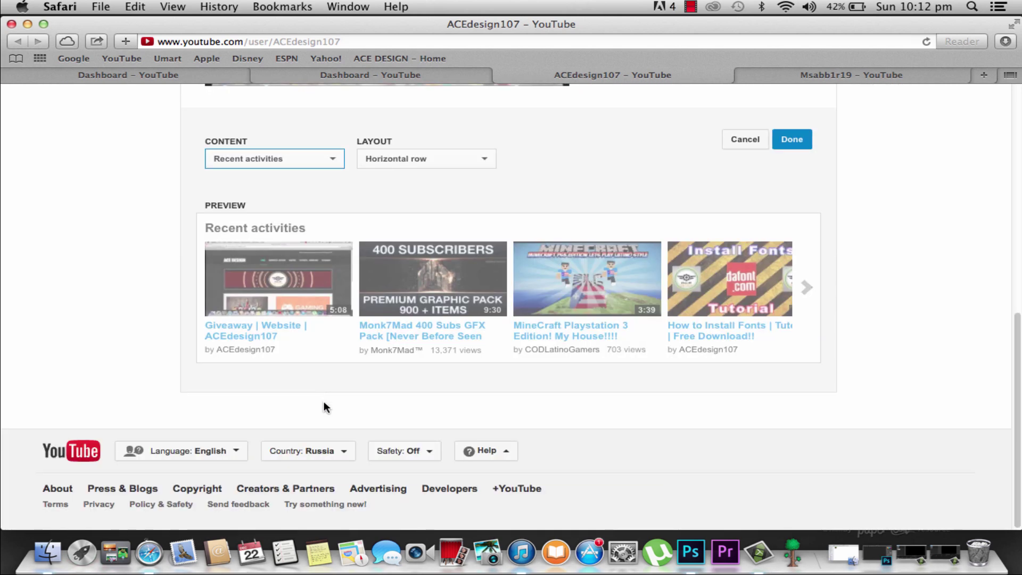
scroll(324, 401, "up", 8)
scroll(352, 429, "down", 1)
scroll(352, 429, "down", 6)
left_click(799, 286)
left_click(231, 159)
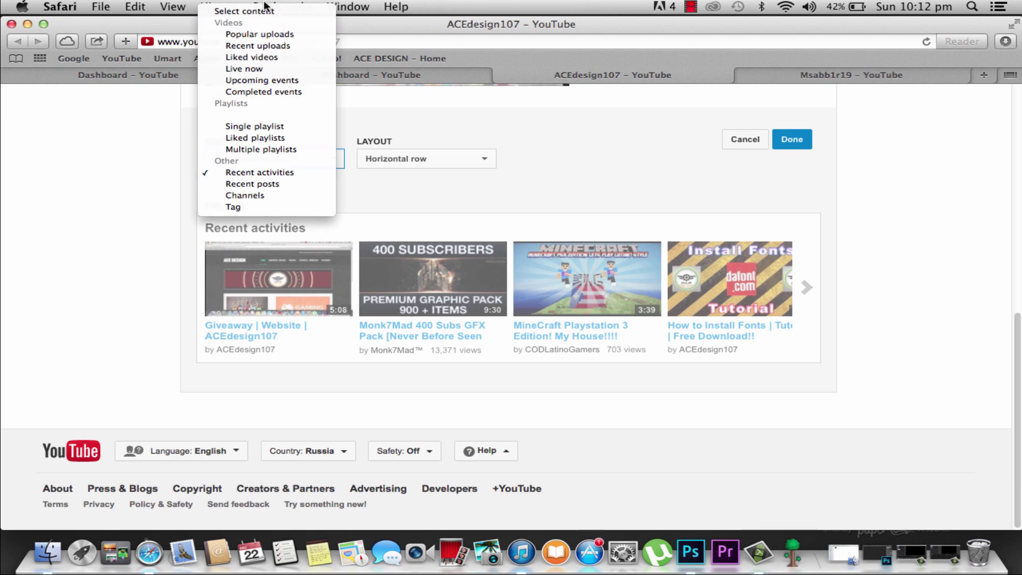
left_click(258, 30)
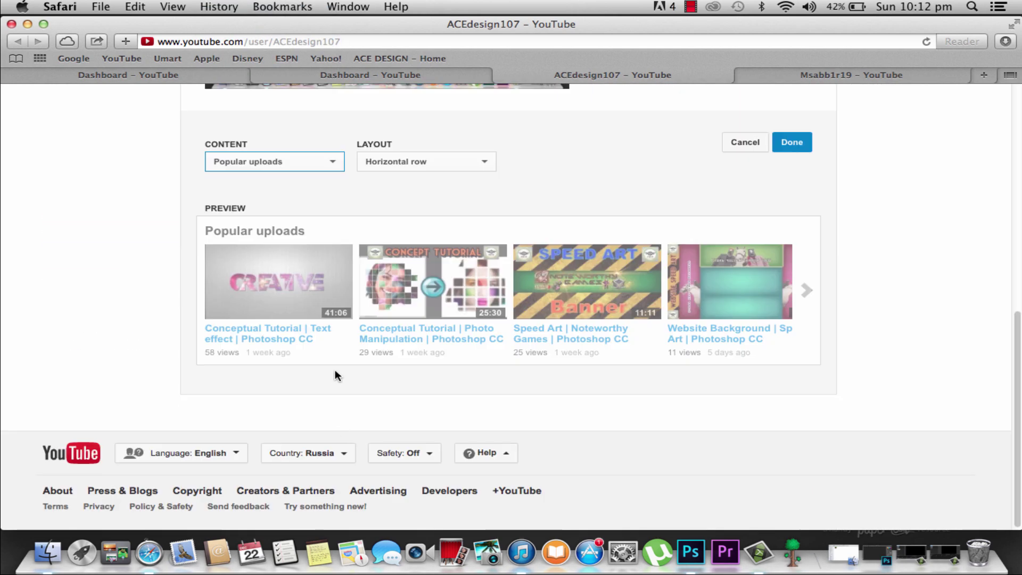
scroll(433, 243, "up", 3)
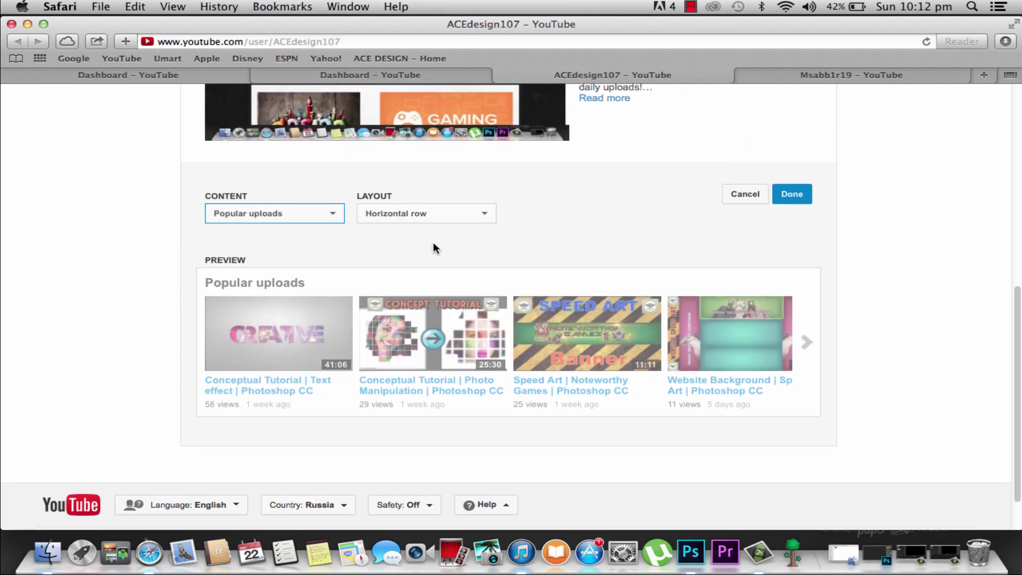
left_click(258, 225)
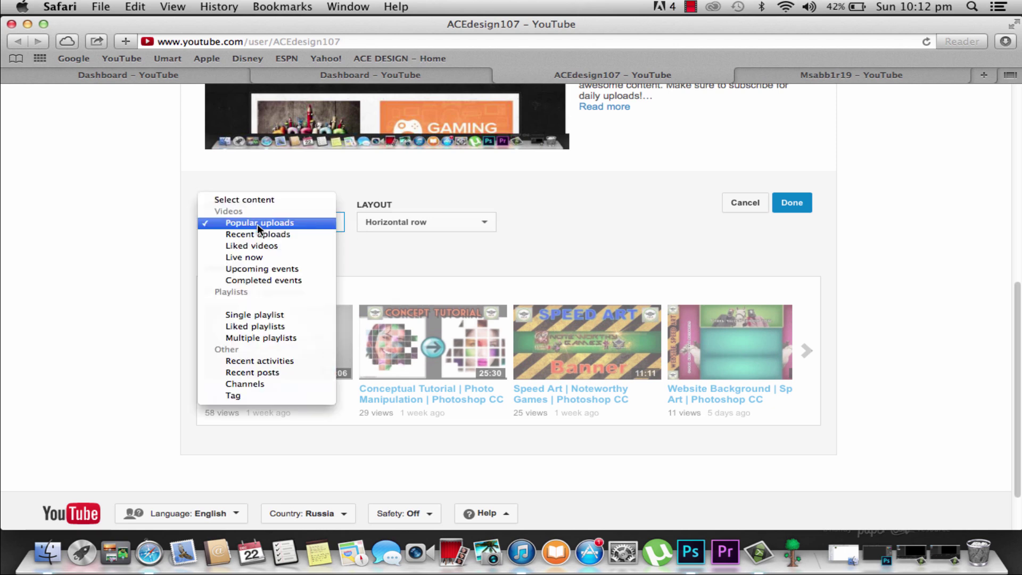
left_click(500, 255)
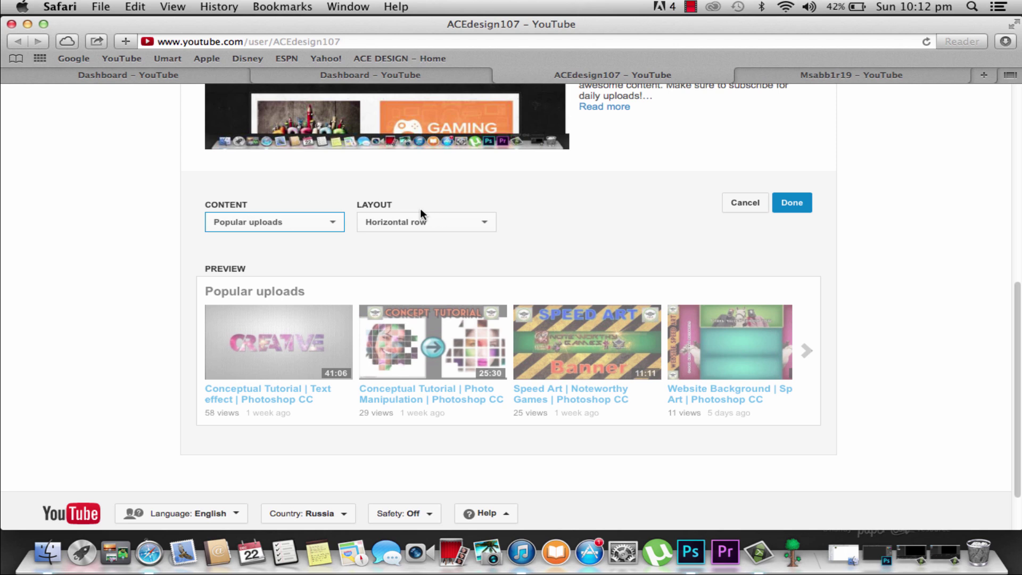
left_click(326, 221)
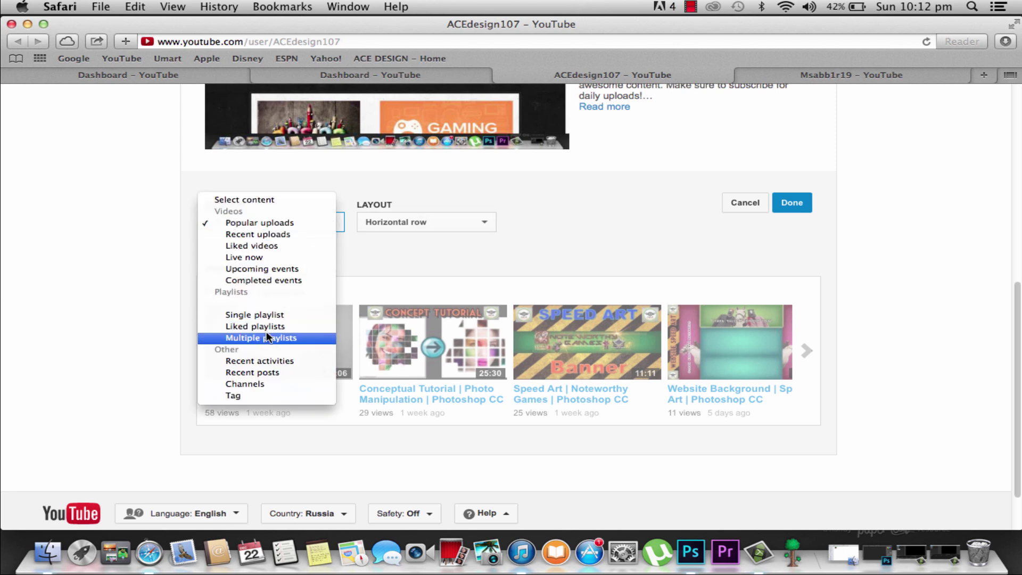
- Set the section to Single playlist from My Playlists, viewing the playlist list without picking one
left_click(266, 316)
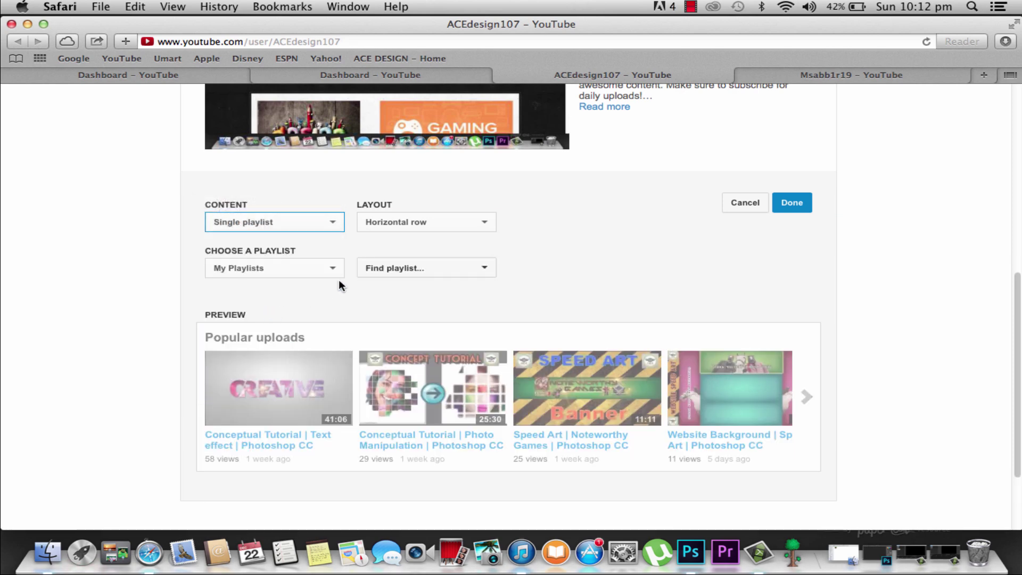
left_click(266, 301)
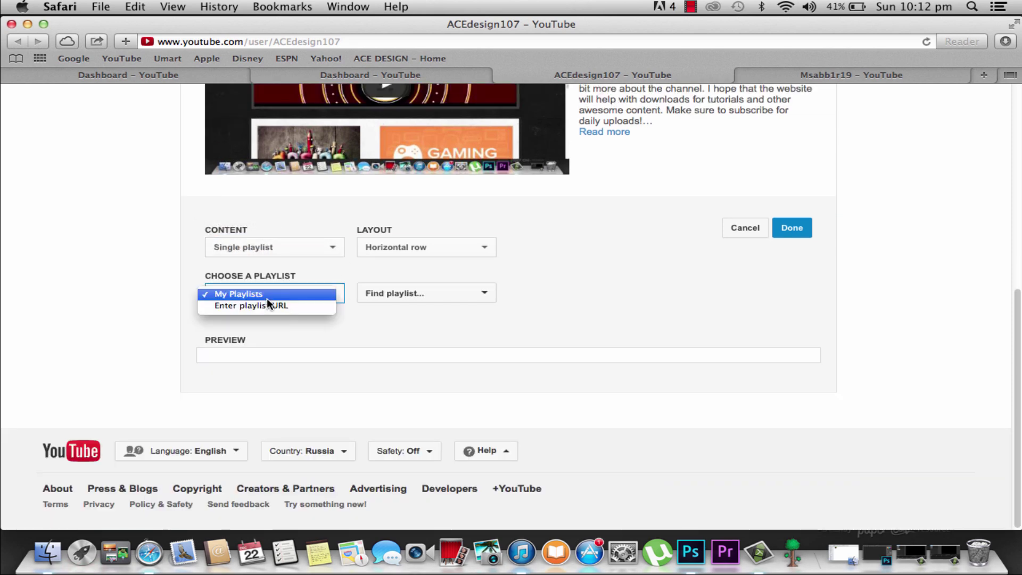
left_click(268, 299)
left_click(429, 292)
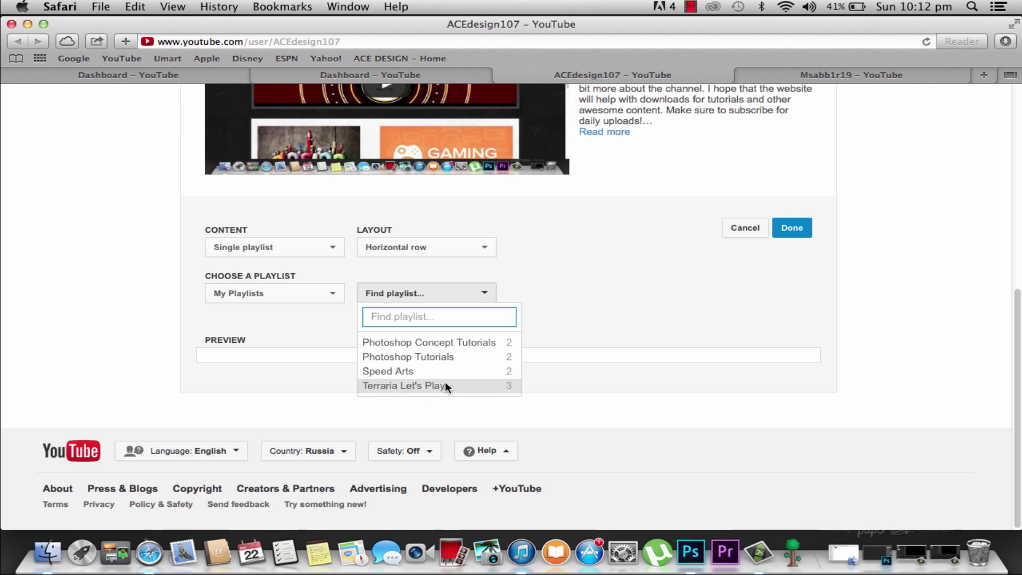
left_click(676, 172)
scroll(628, 308, "up", 5)
scroll(628, 308, "up", 3)
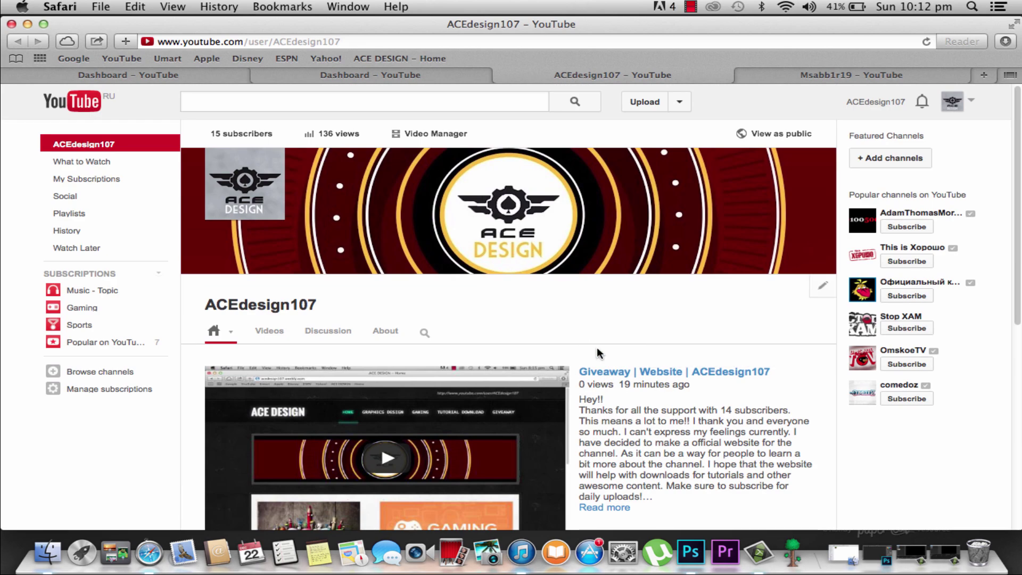
scroll(596, 347, "down", 10)
scroll(527, 332, "up", 10)
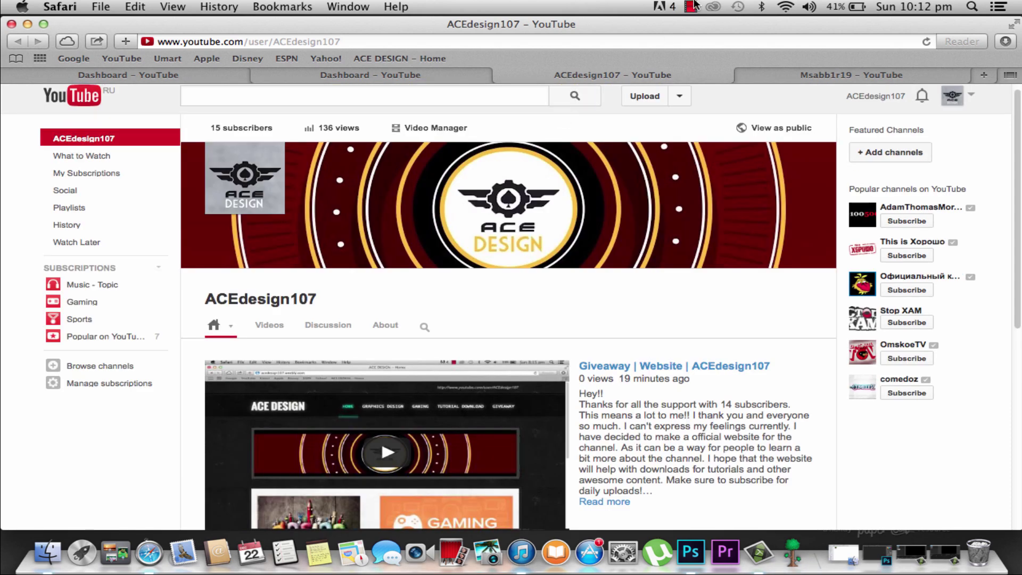
left_click(693, 5)
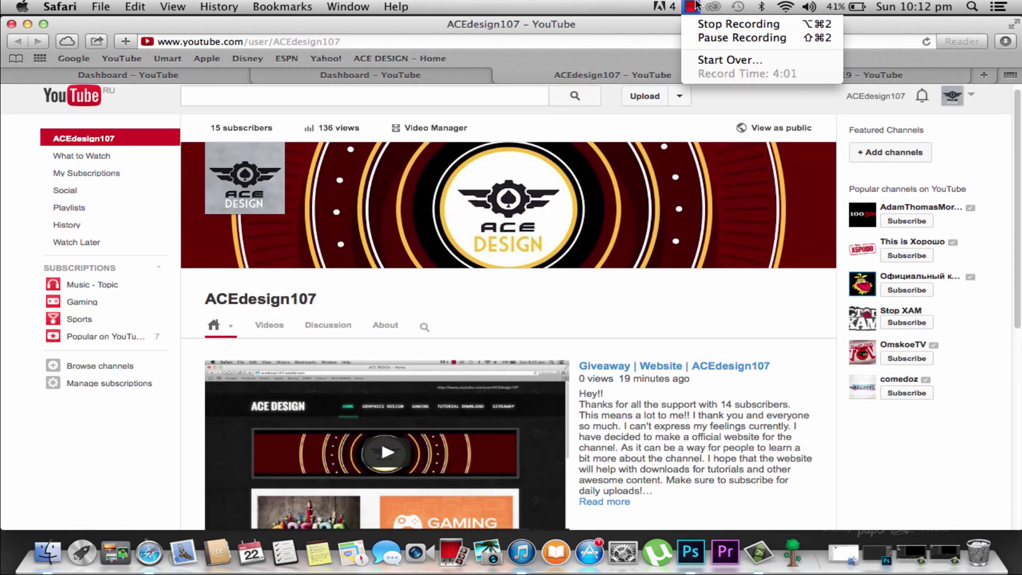
left_click(711, 31)
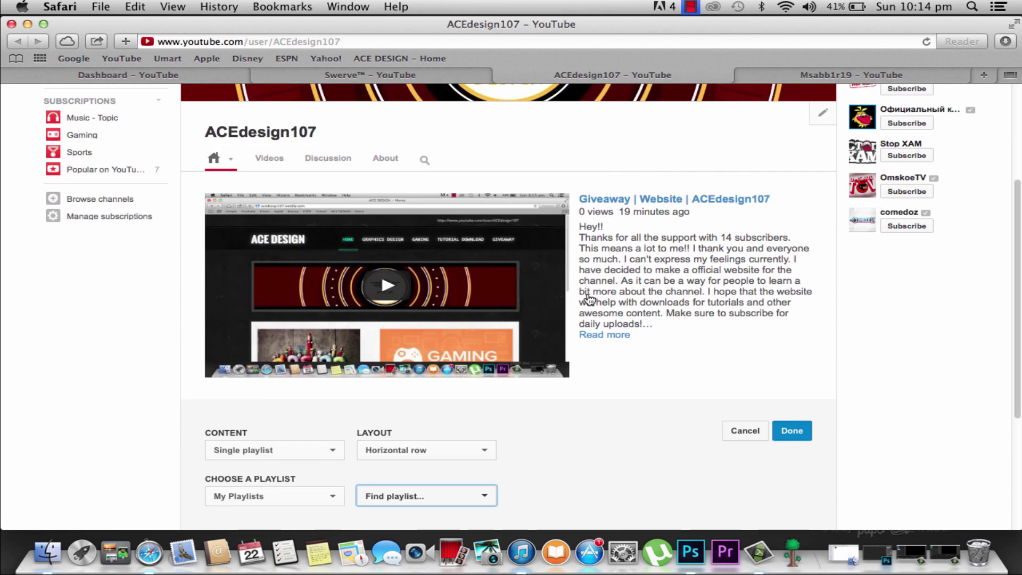
scroll(588, 296, "down", 2)
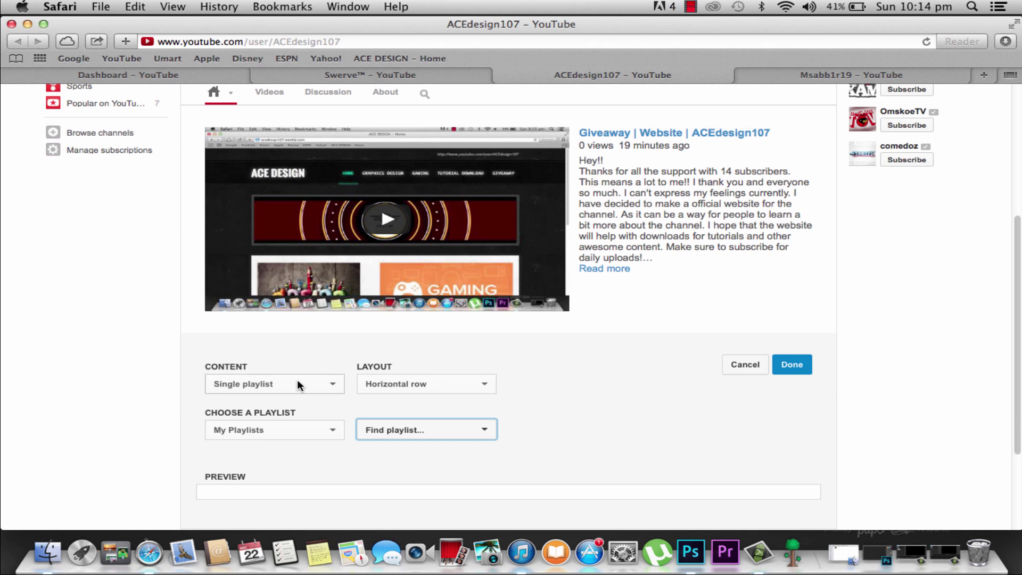
- Switch the section content back to Popular uploads and save it with Done
left_click(304, 425)
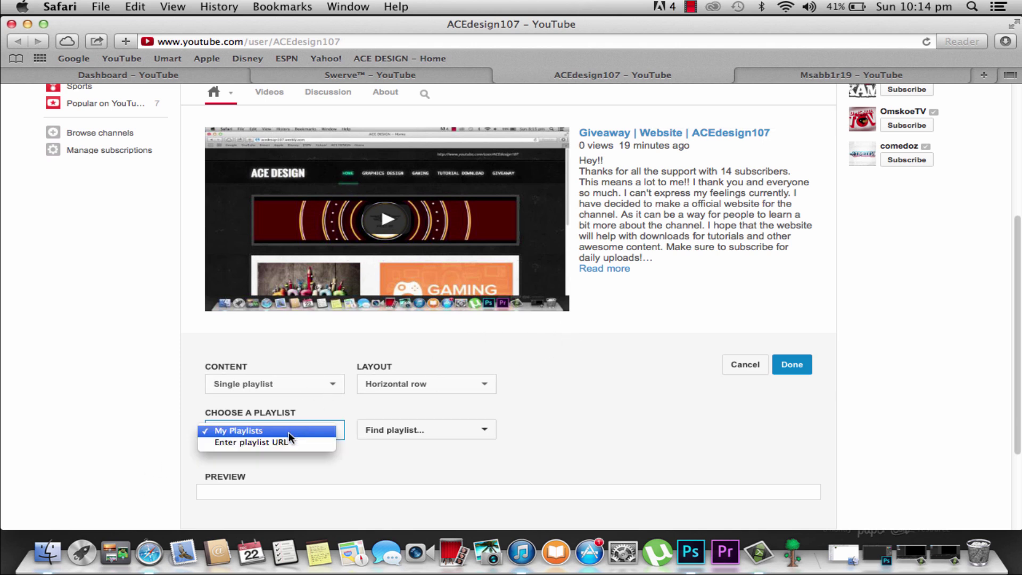
left_click(270, 380)
left_click(269, 380)
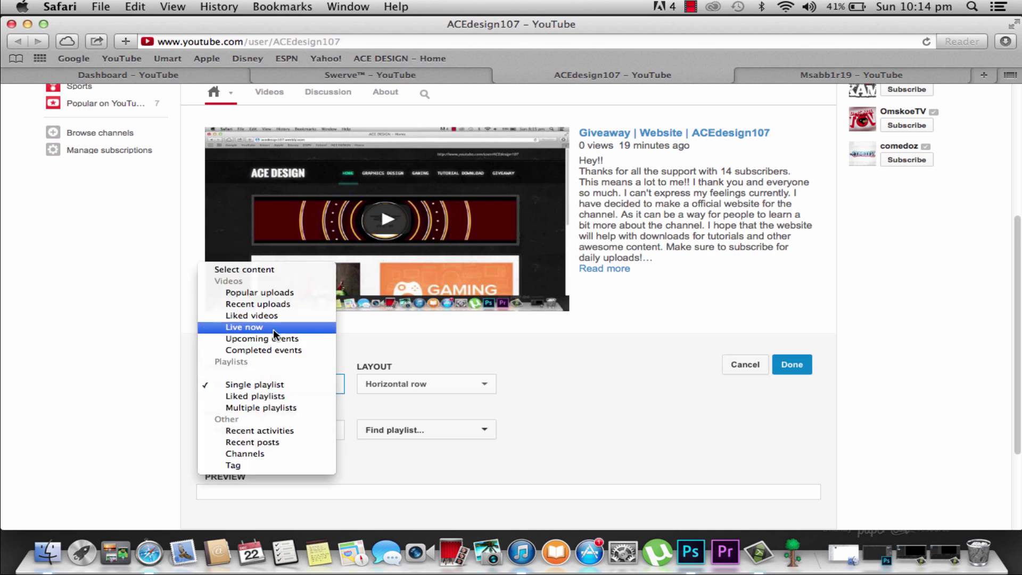
left_click(272, 292)
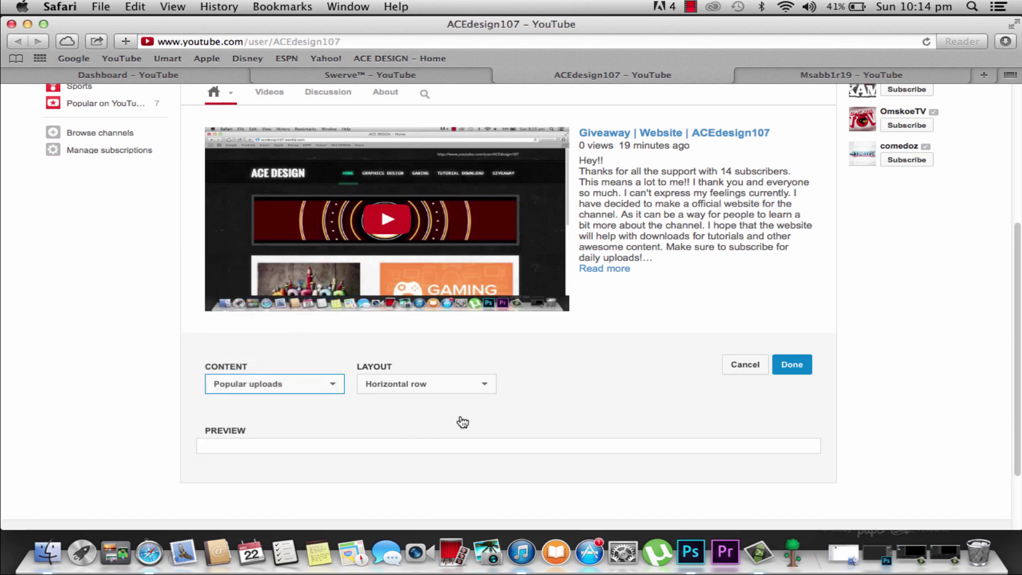
scroll(863, 276, "down", 5)
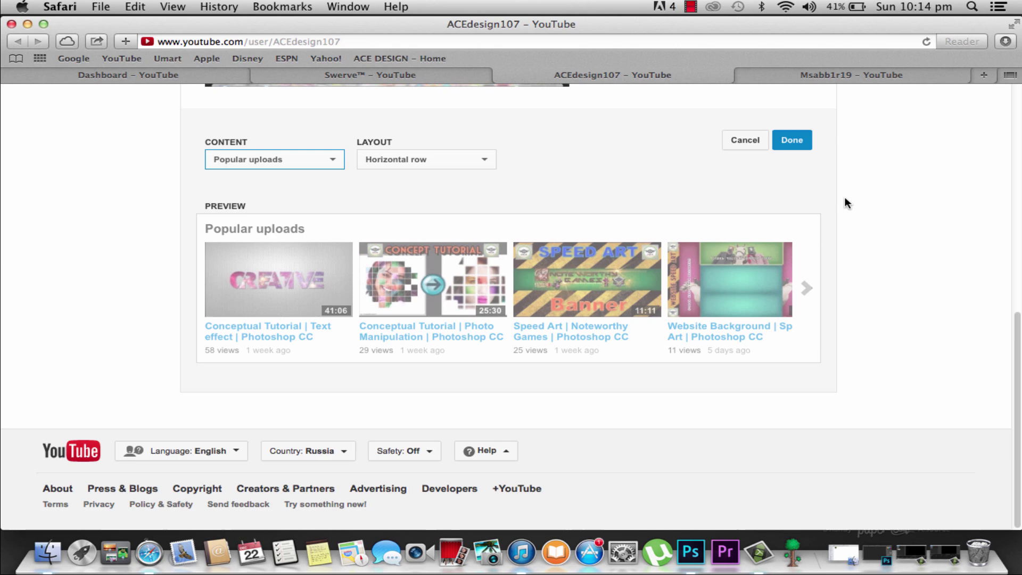
left_click(792, 139)
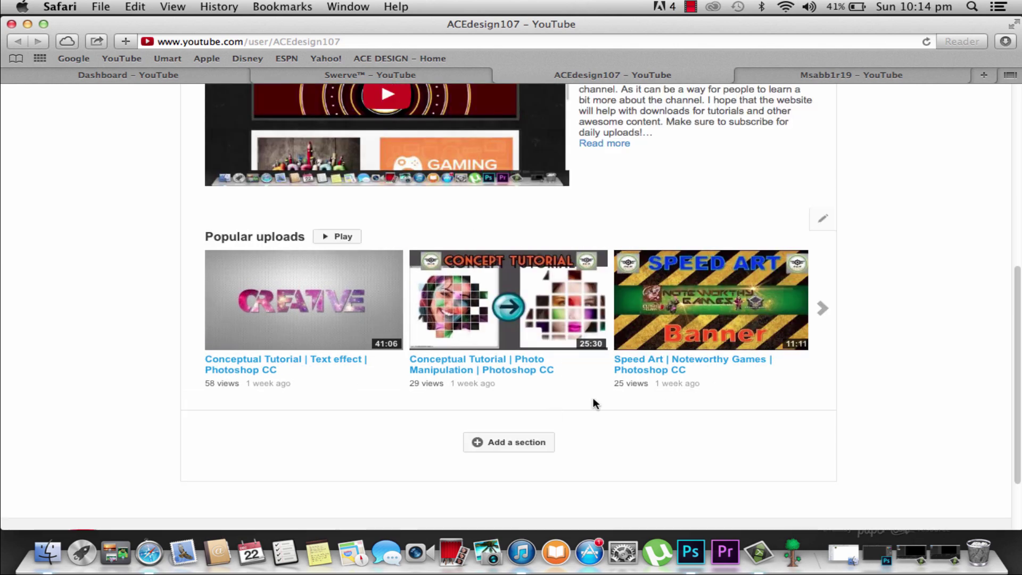
scroll(628, 383, "up", 10)
scroll(666, 279, "down", 10)
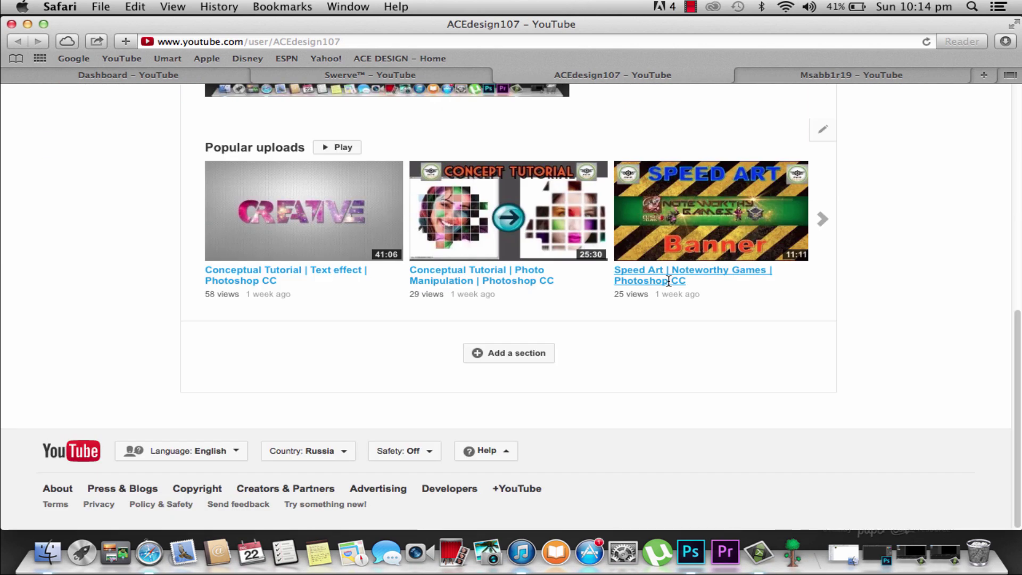
scroll(685, 299, "up", 2)
scroll(681, 324, "up", 4)
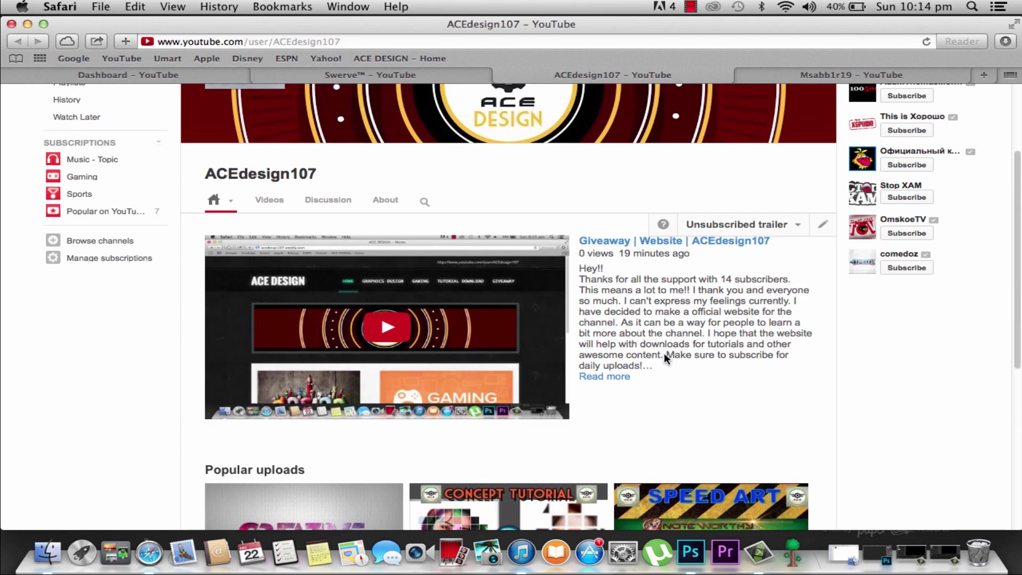
scroll(663, 356, "down", 1)
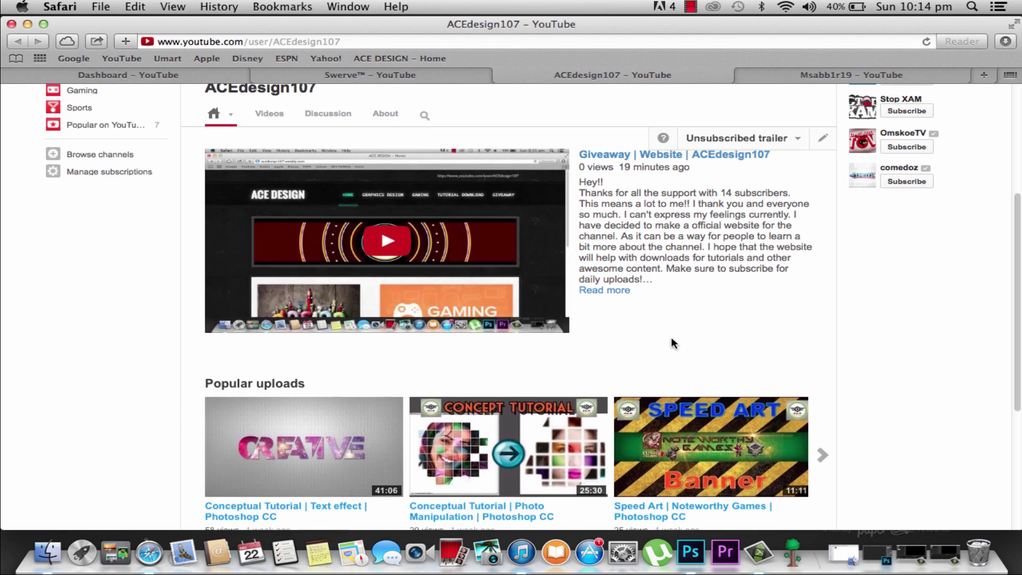
scroll(670, 340, "down", 2)
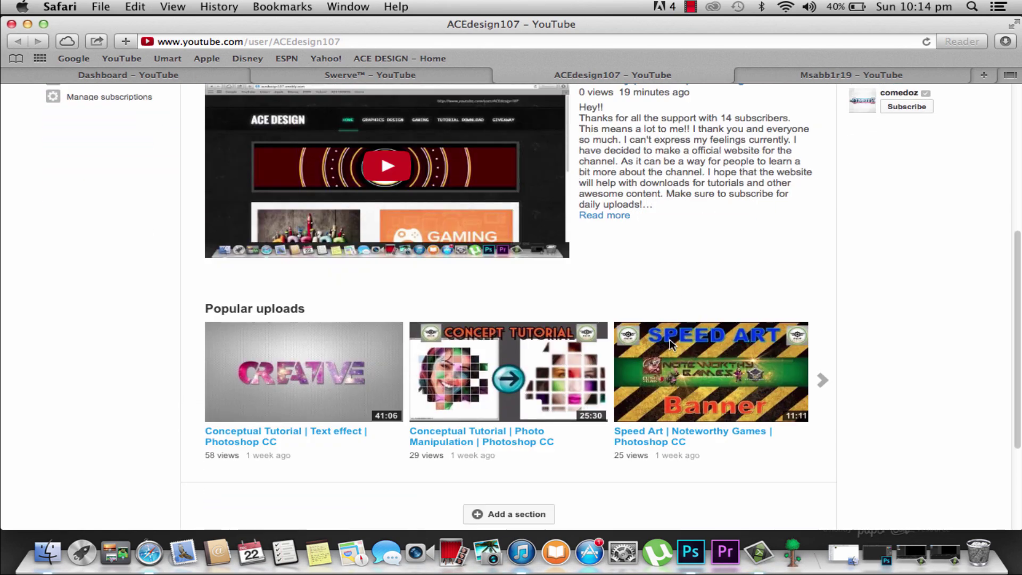
scroll(668, 331, "up", 6)
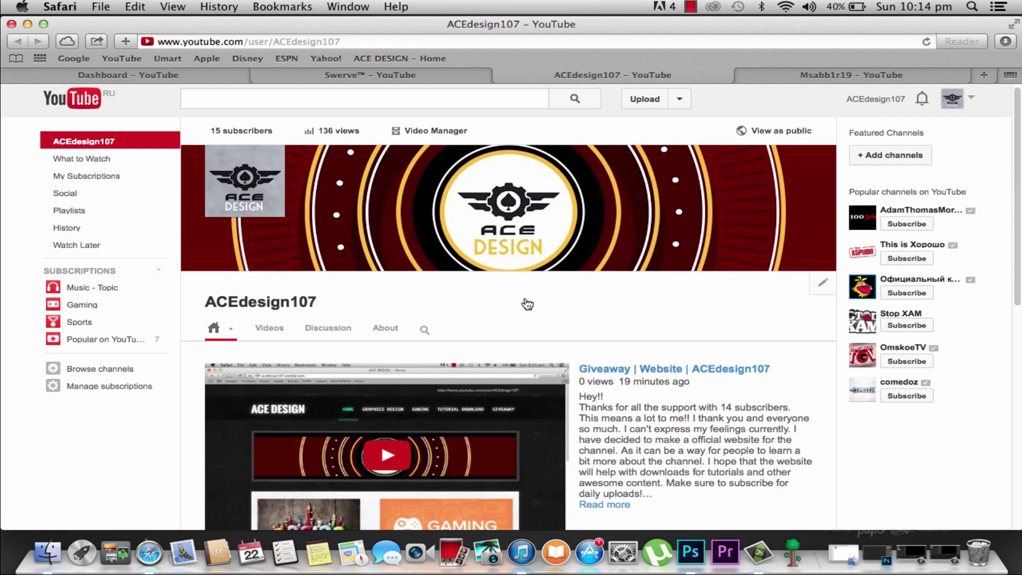
scroll(527, 304, "down", 2)
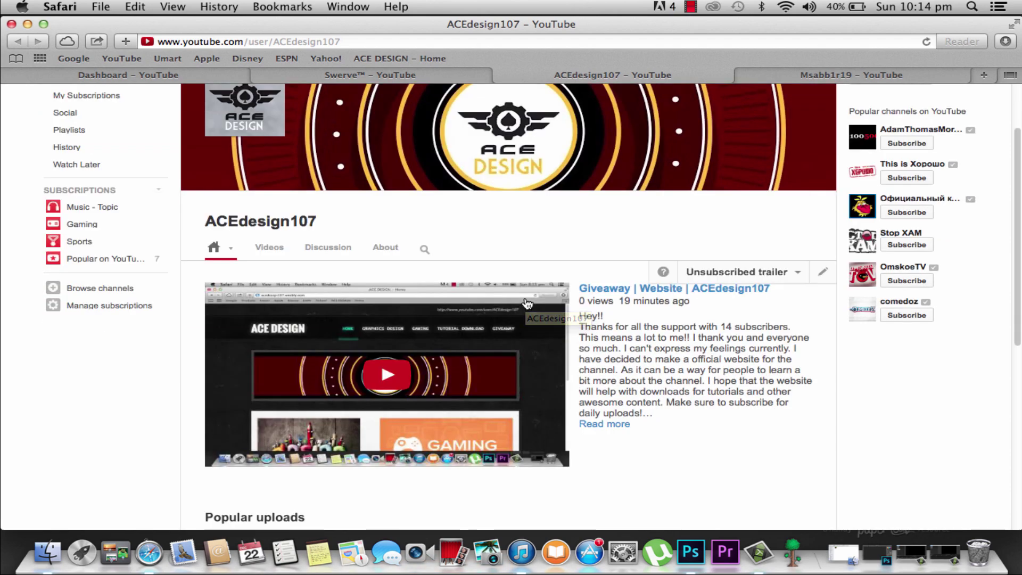
scroll(526, 304, "down", 4)
scroll(527, 304, "down", 3)
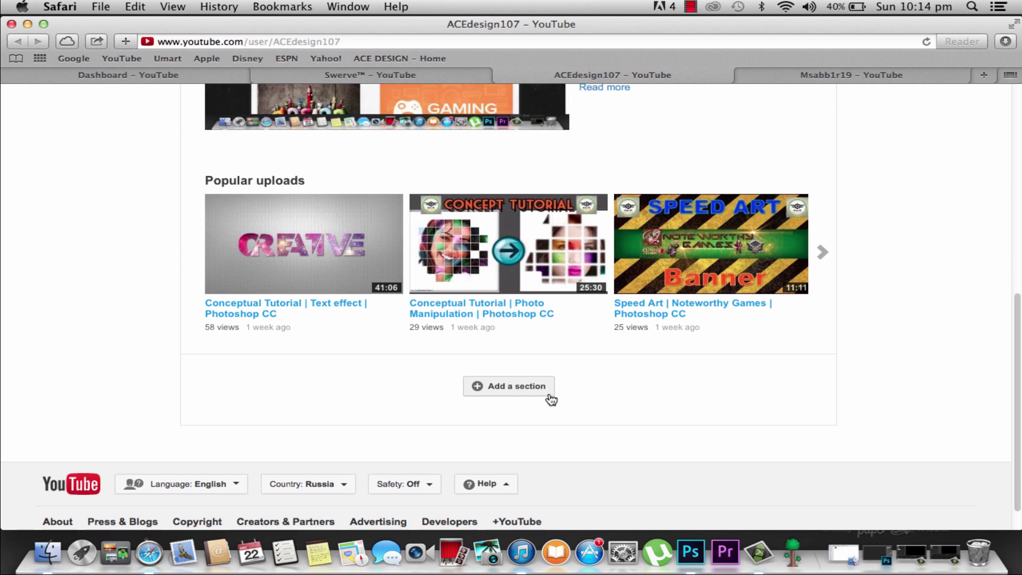
- Start a new channel section and browse its Content dropdown options for the Photoshop playlists
left_click(544, 390)
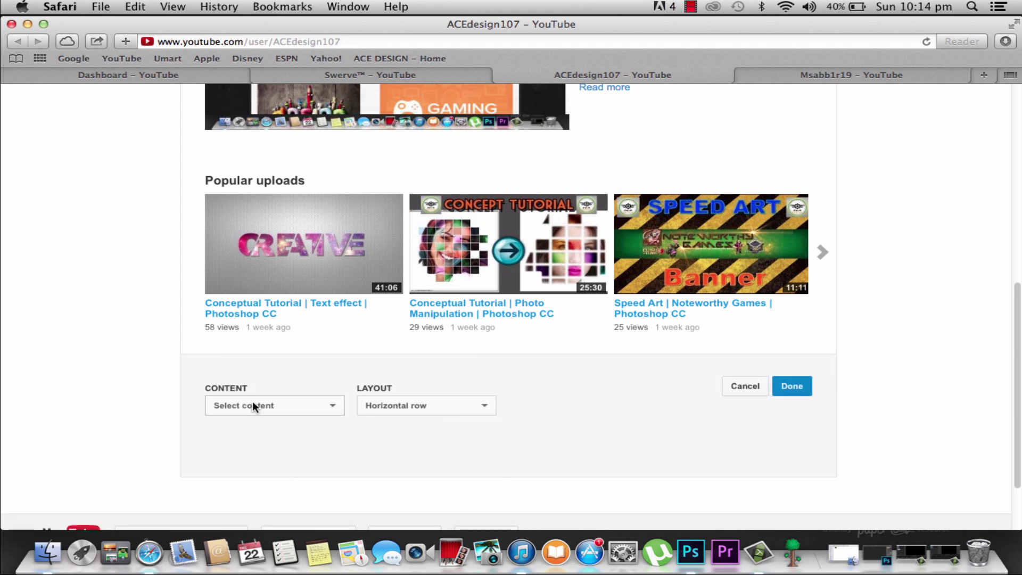
left_click(255, 406)
scroll(269, 433, "down", 3)
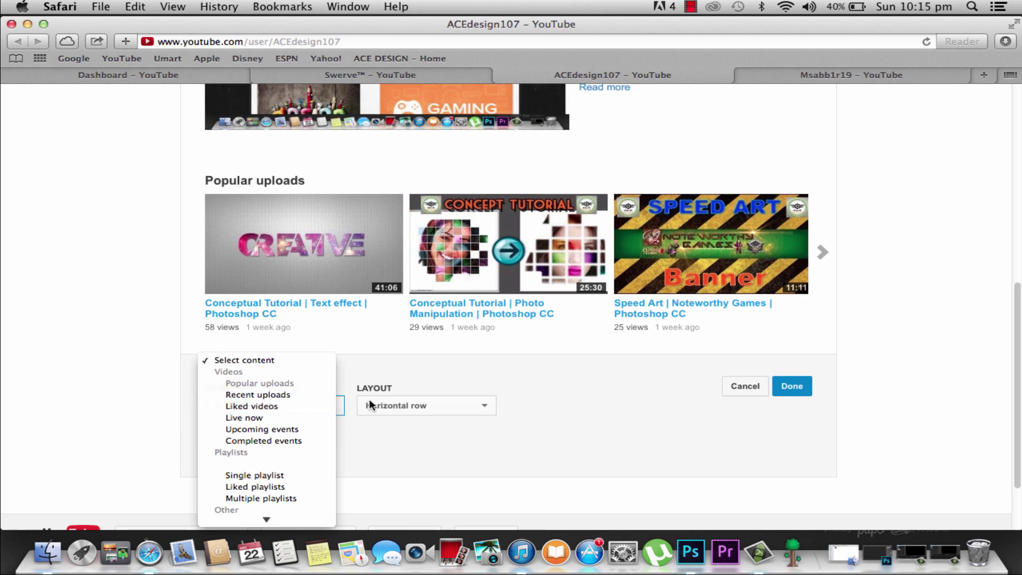
left_click(679, 8)
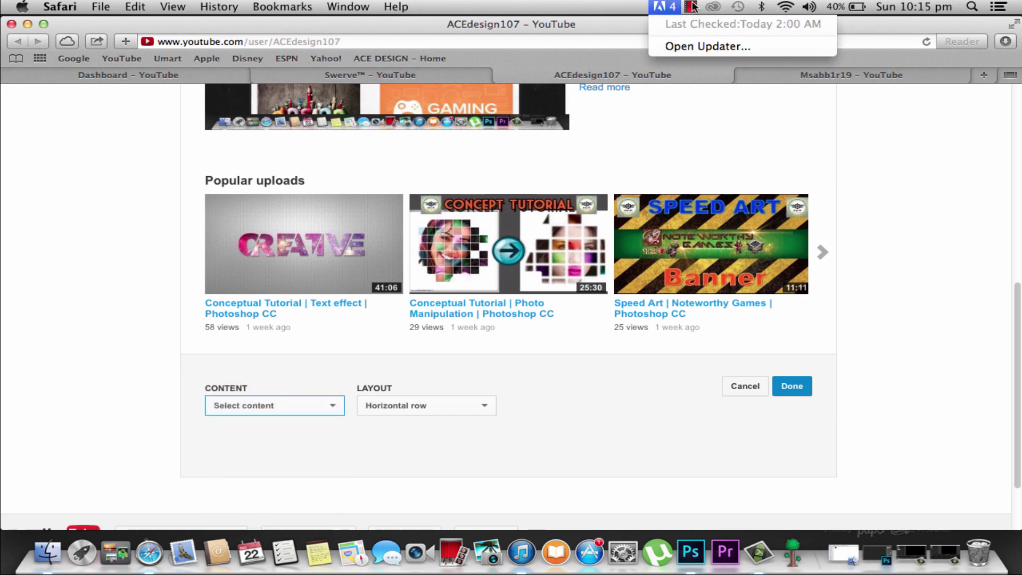
mouse_move(692, 7)
left_click(710, 33)
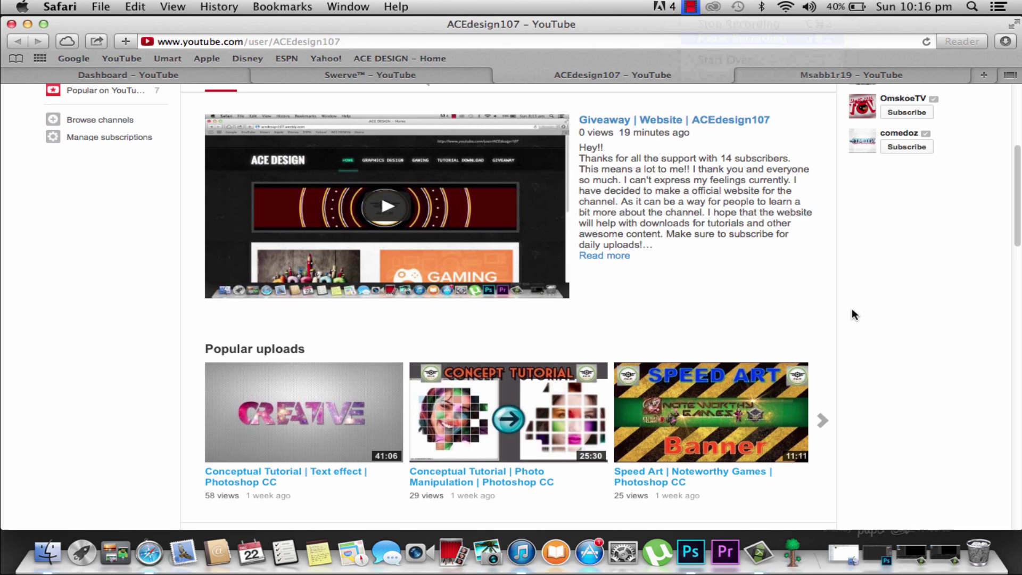
scroll(857, 312, "down", 8)
scroll(797, 314, "up", 7)
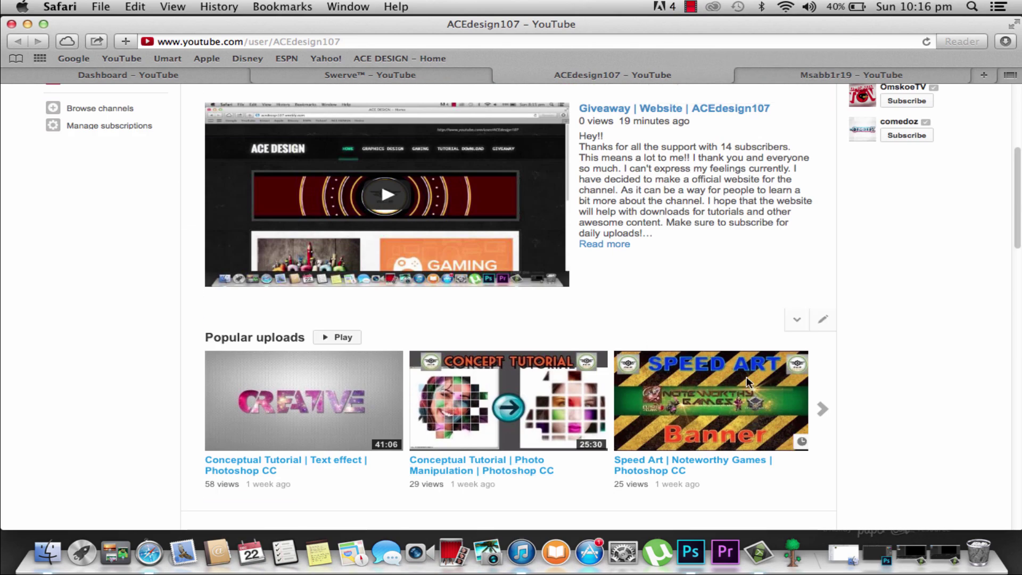
scroll(746, 375, "up", 4)
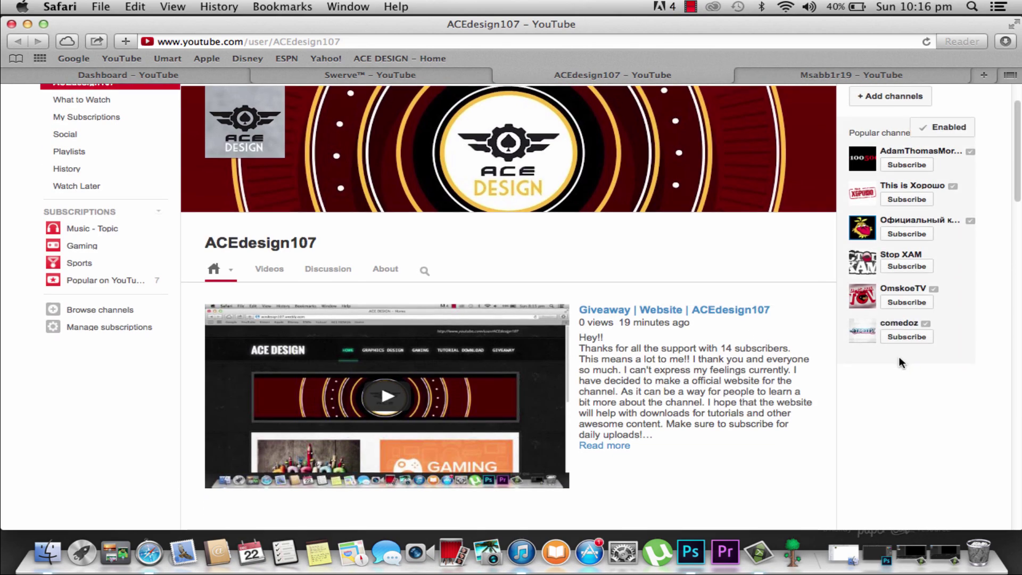
scroll(898, 361, "down", 13)
scroll(899, 357, "down", 5)
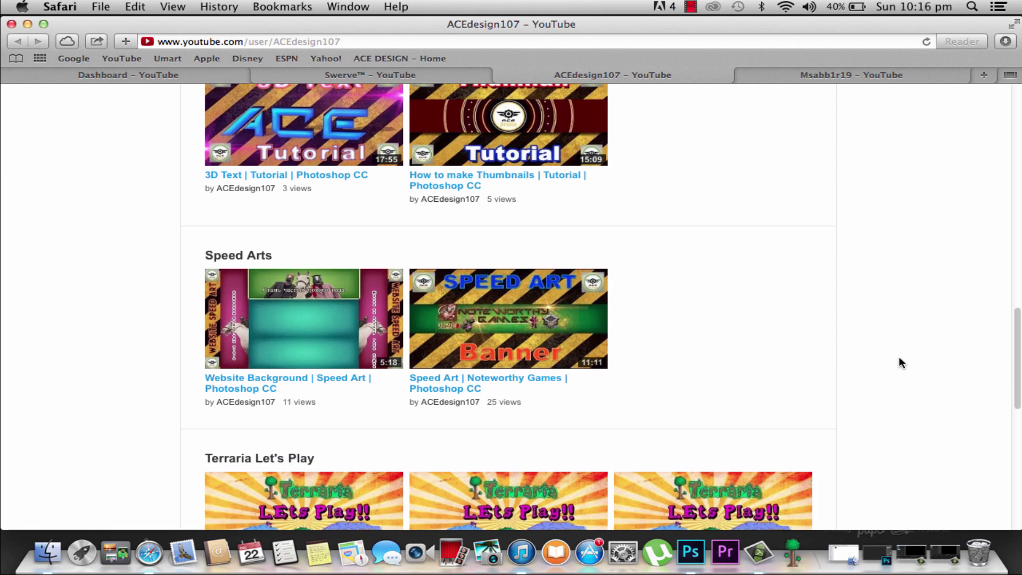
scroll(899, 358, "up", 2)
scroll(899, 357, "down", 6)
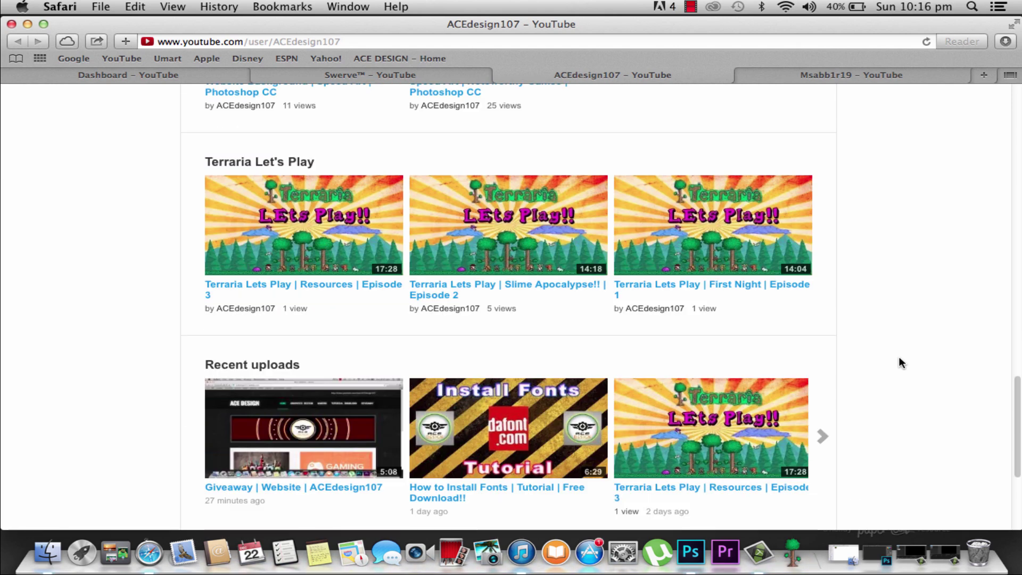
scroll(900, 362, "down", 4)
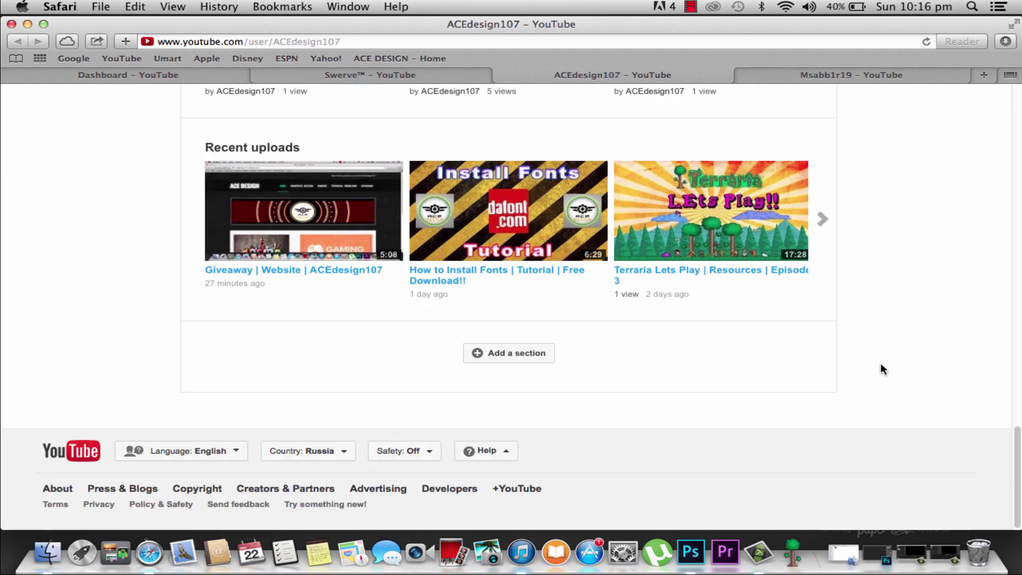
scroll(892, 360, "up", 2)
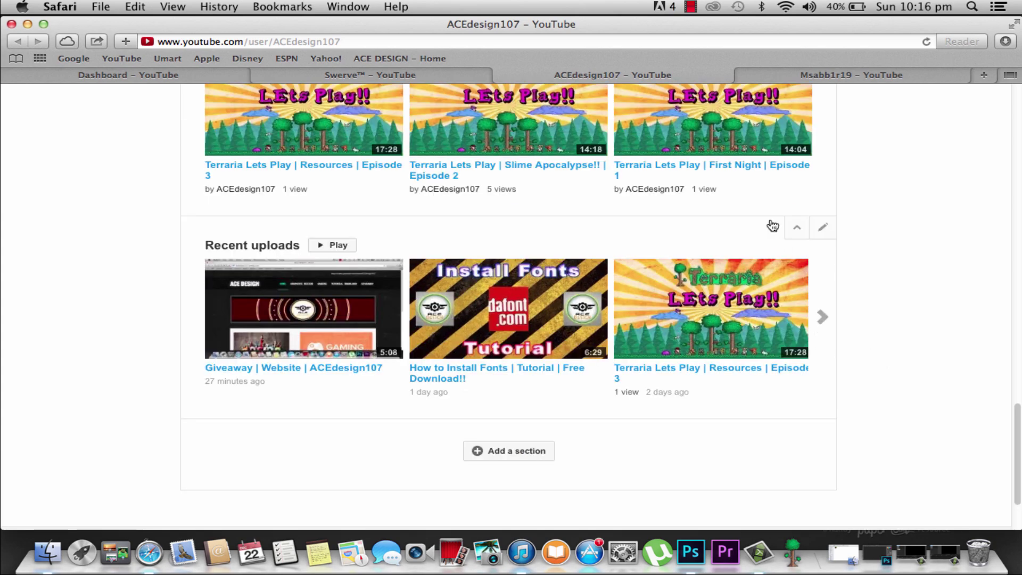
- Move Recent uploads up past Terraria Let's Play, Speed Arts, Photoshop Tutorials and Photoshop Concept Tutorials
left_click(796, 228)
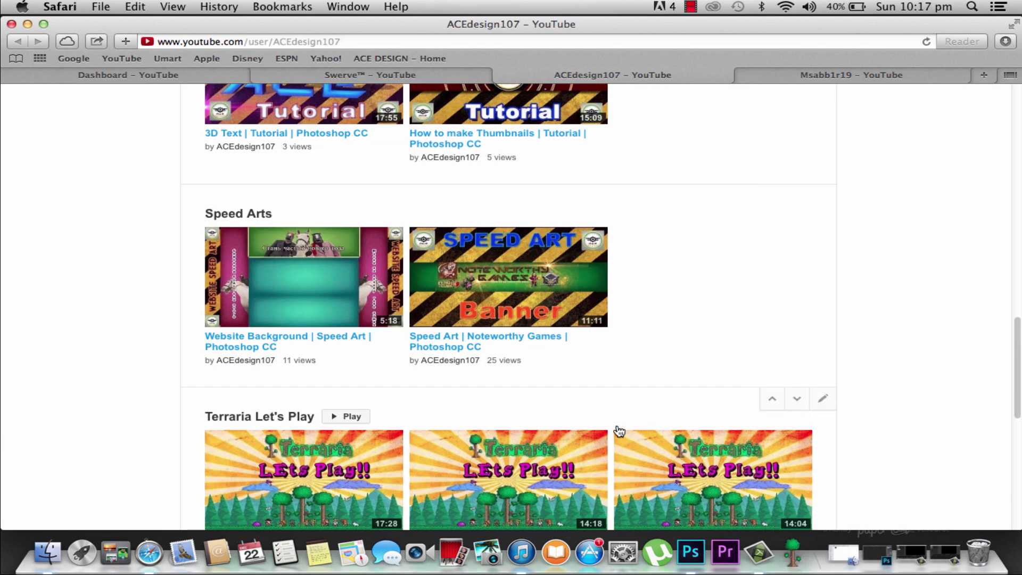
scroll(482, 404, "up", 9)
scroll(621, 384, "down", 18)
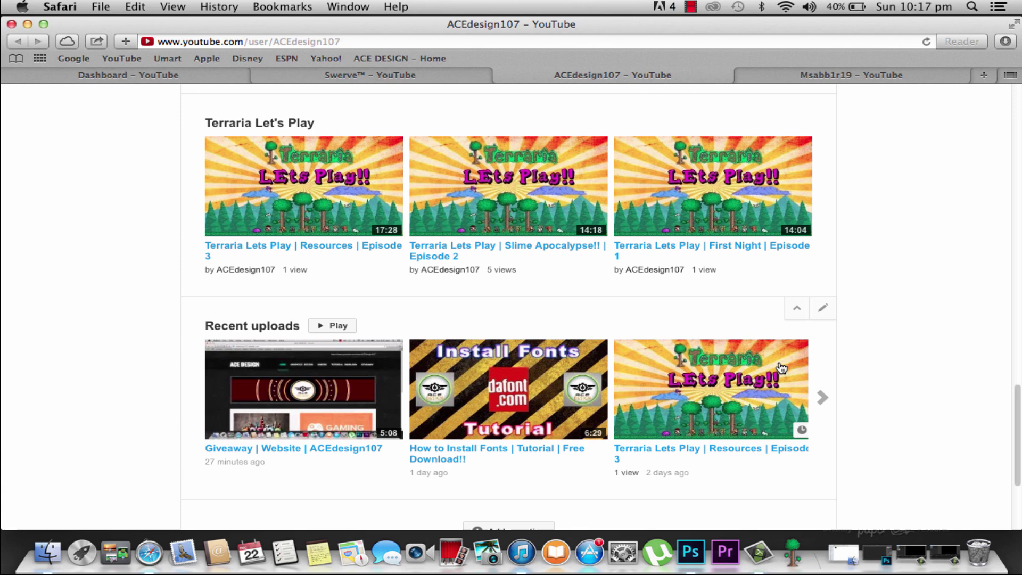
left_click(796, 312)
scroll(814, 253, "up", 2)
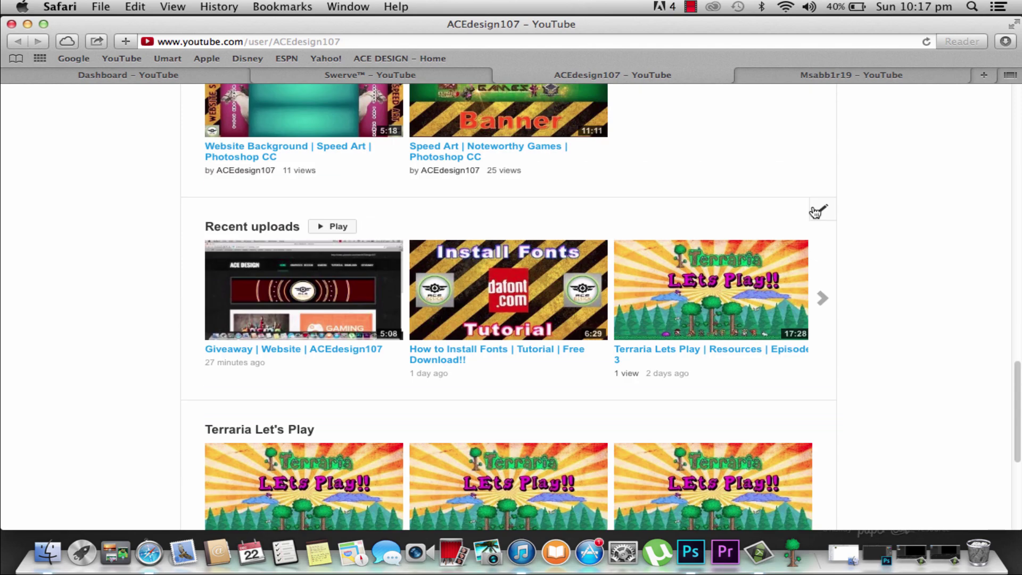
left_click(772, 212)
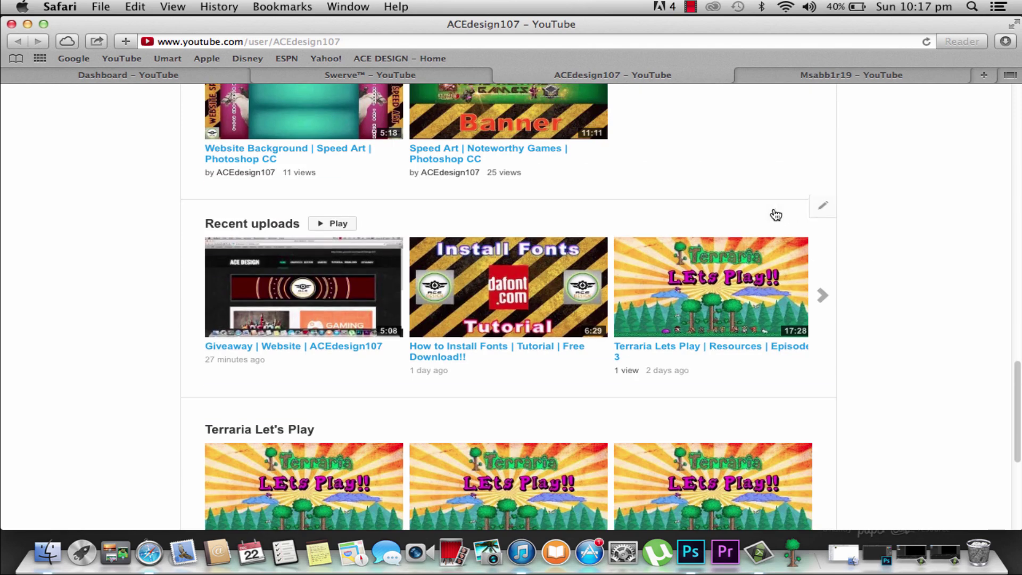
scroll(781, 234, "up", 3)
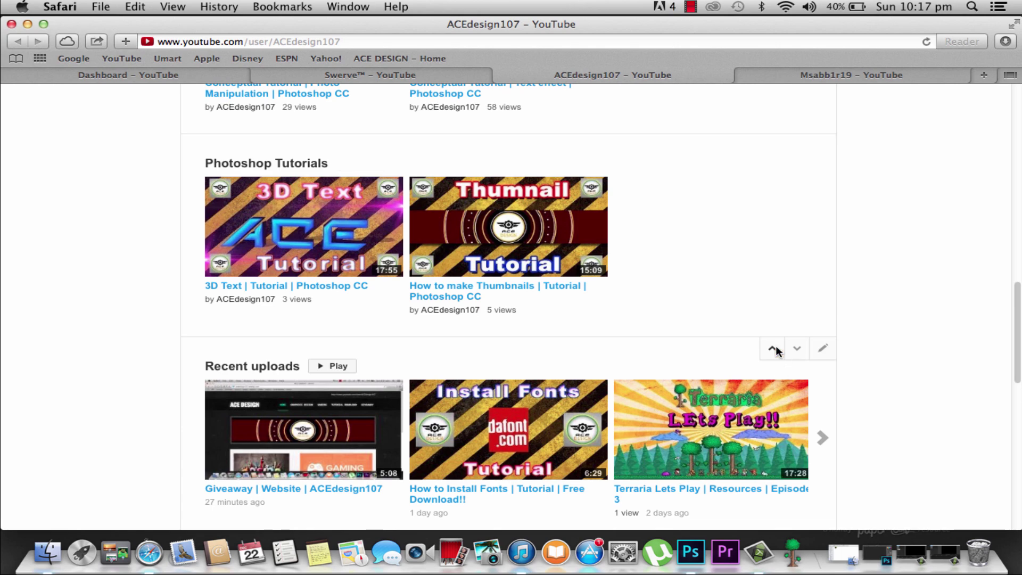
left_click(774, 346)
scroll(776, 349, "up", 2)
left_click(771, 281)
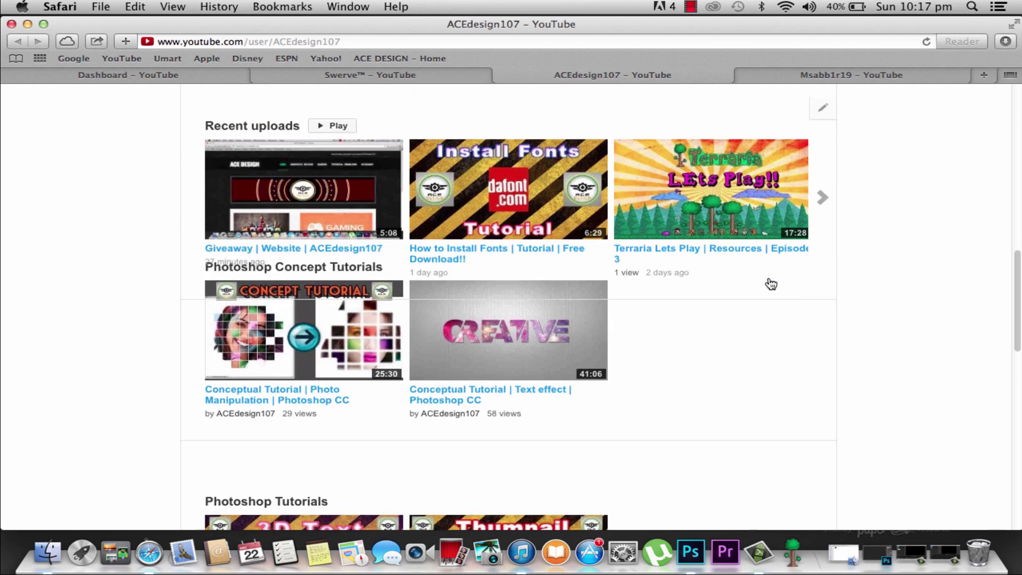
scroll(814, 193, "up", 2)
scroll(823, 205, "up", 2)
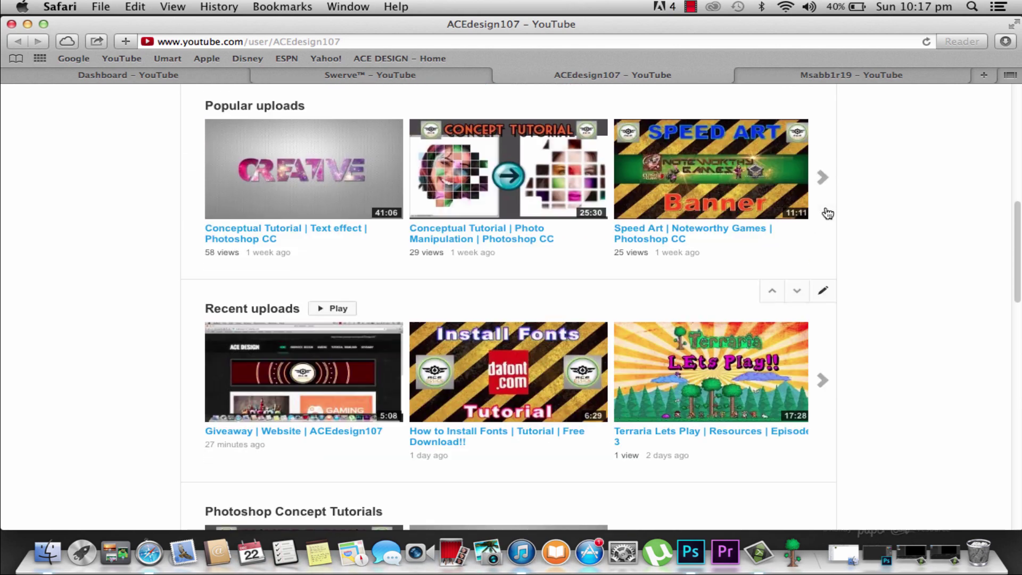
- Change the Recent uploads section layout to Vertical list and save it
left_click(822, 297)
left_click(471, 335)
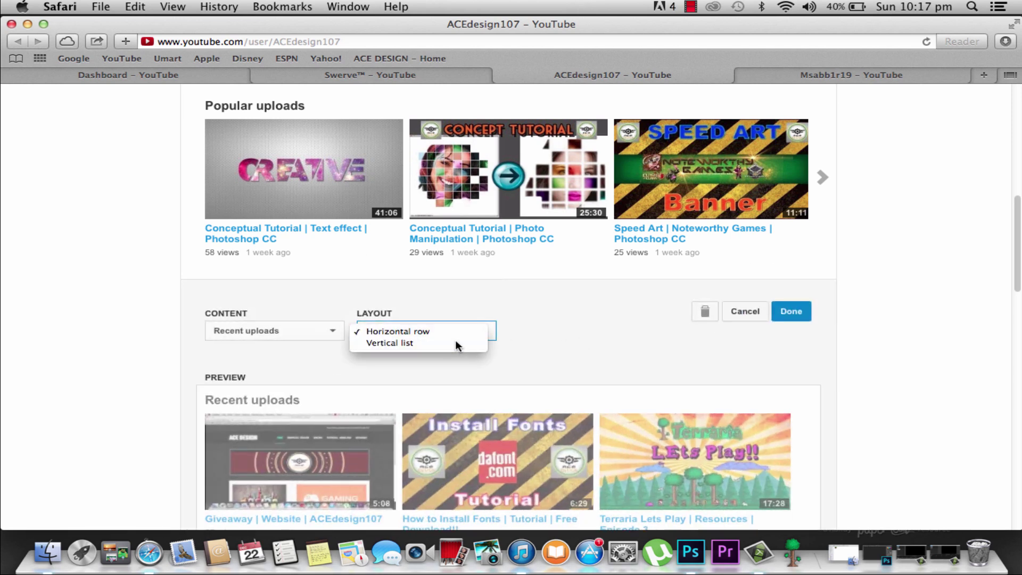
left_click(405, 343)
left_click(798, 313)
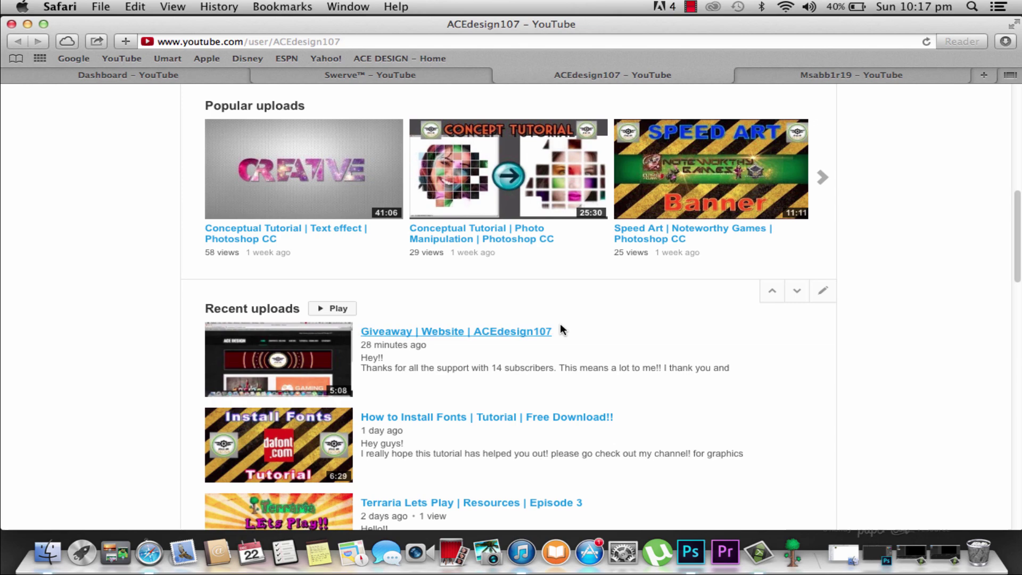
scroll(560, 323, "down", 4)
scroll(557, 314, "up", 3)
scroll(557, 314, "down", 2)
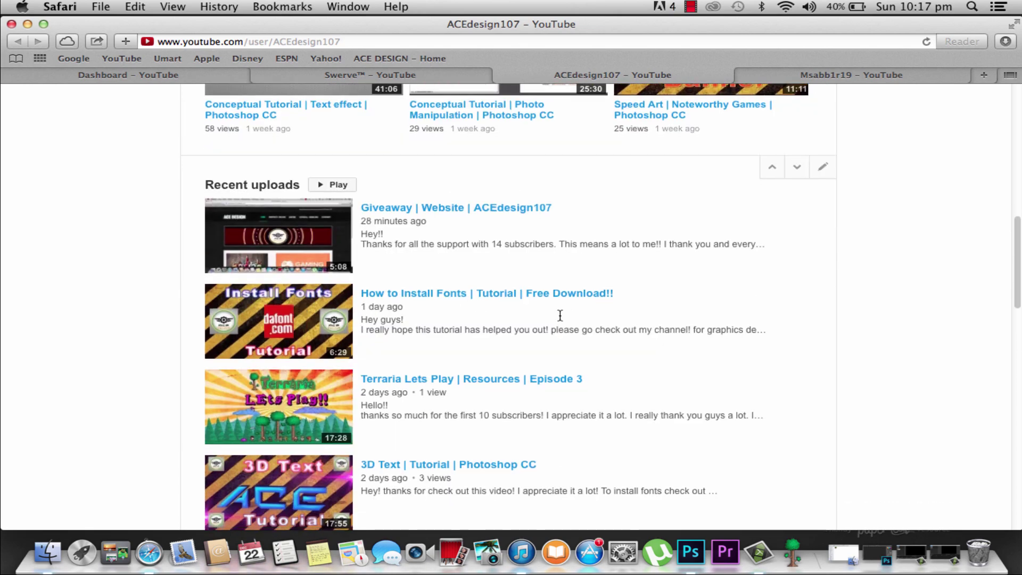
scroll(559, 315, "up", 3)
- Reposition Recent uploads around Photoshop Concept Tutorials so it sits beside Popular uploads
left_click(796, 302)
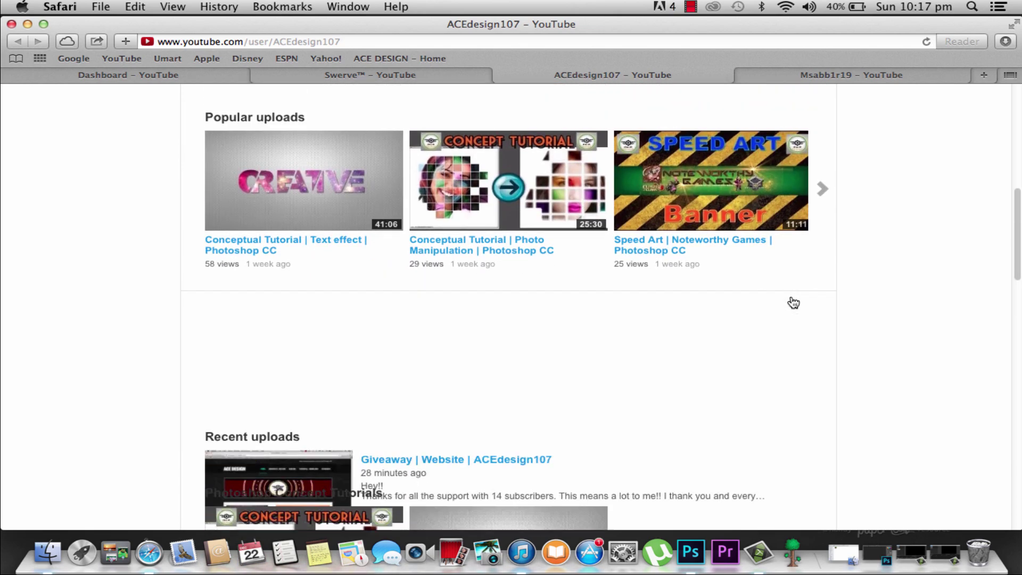
scroll(692, 320, "down", 7)
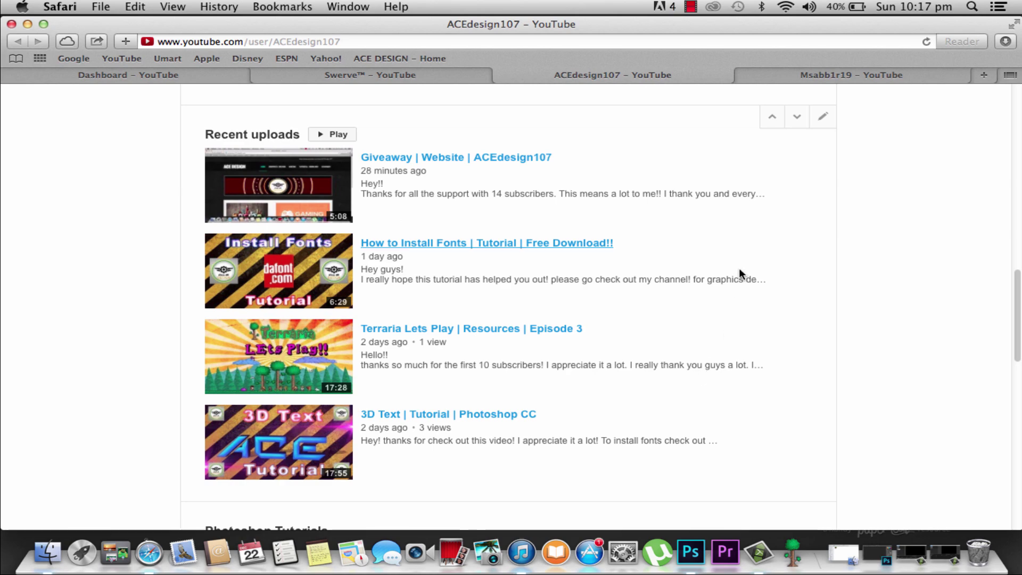
left_click(775, 126)
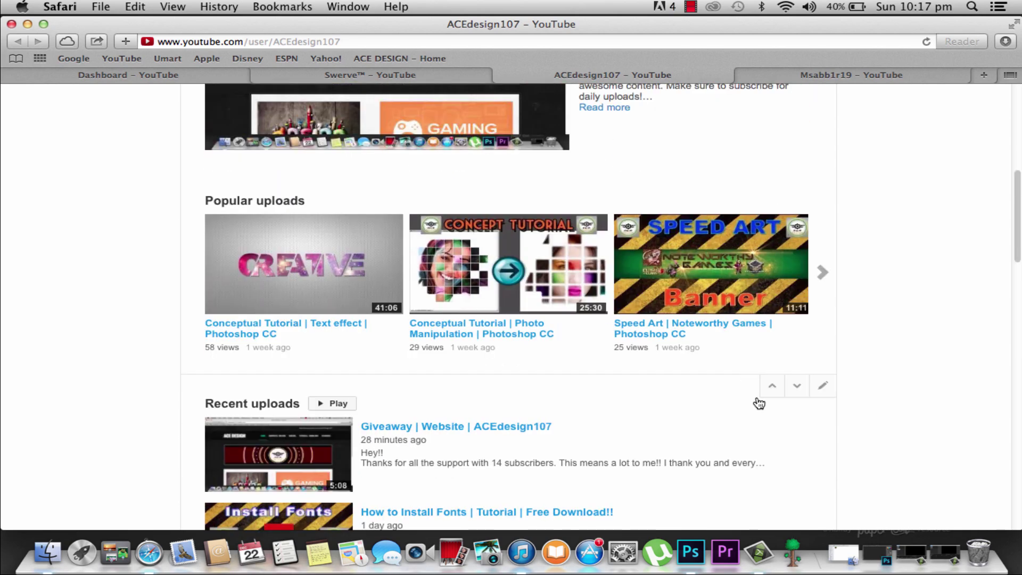
left_click(769, 388)
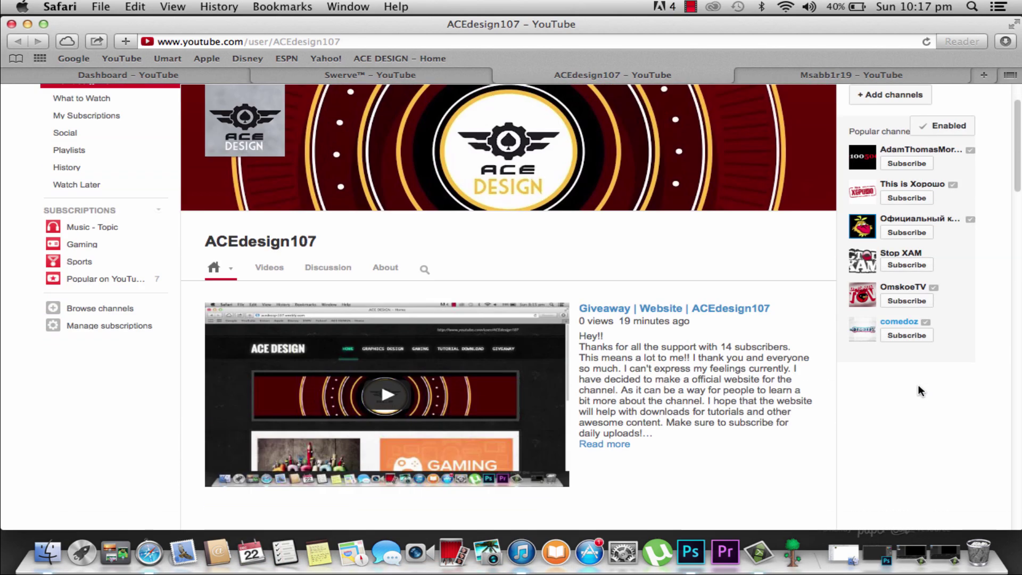
scroll(916, 393, "down", 10)
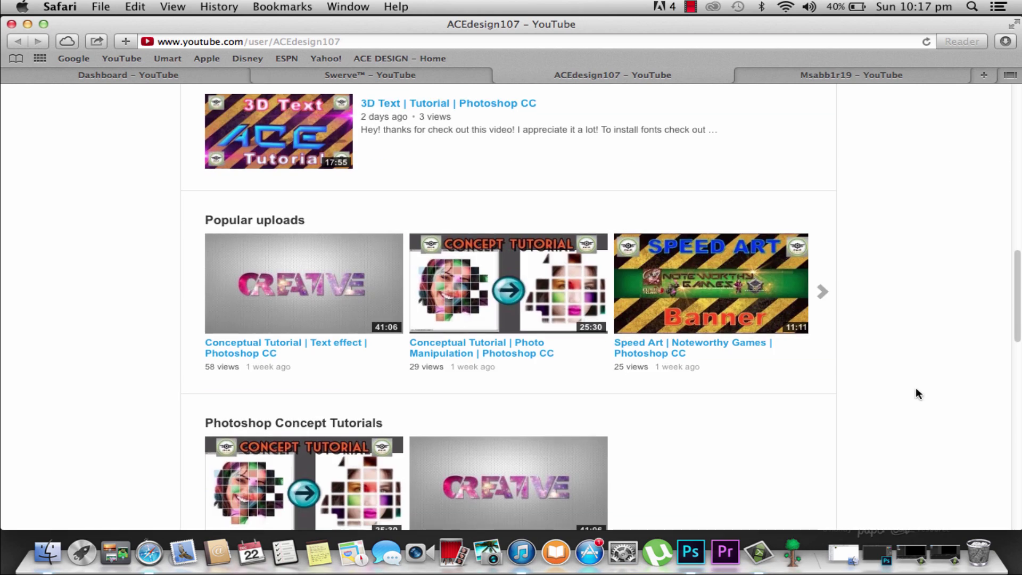
scroll(915, 394, "up", 3)
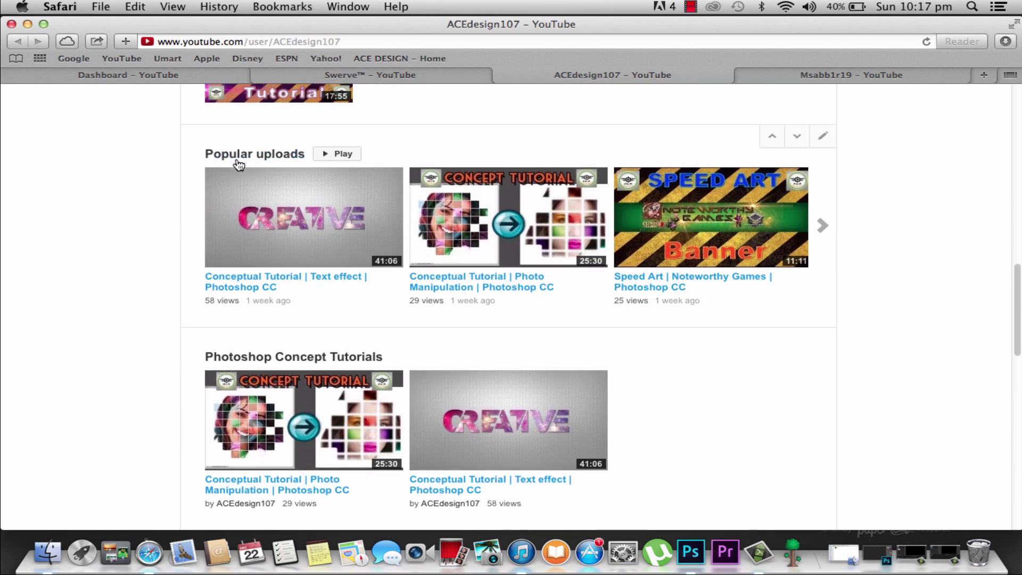
scroll(369, 355, "down", 3)
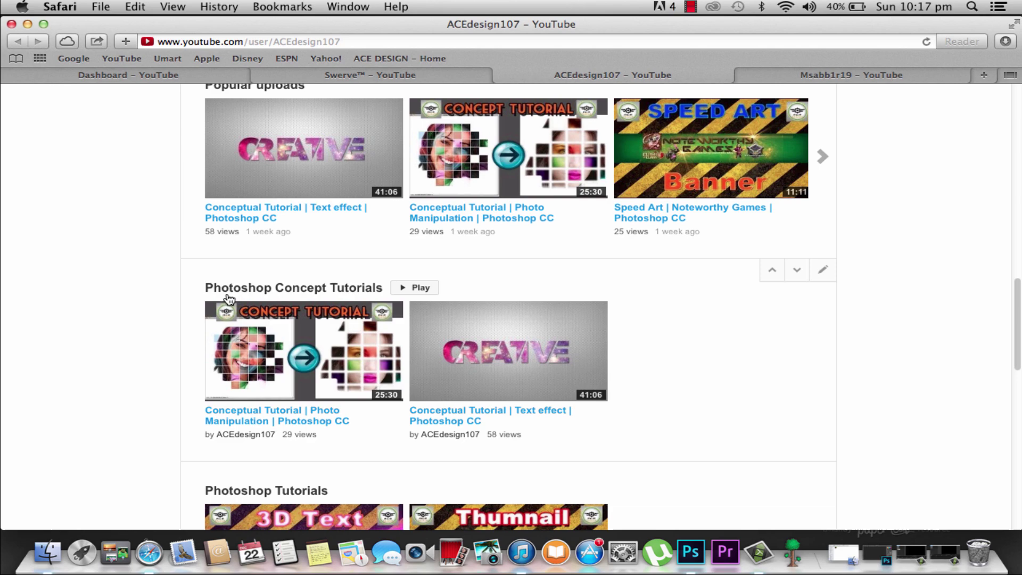
scroll(347, 390, "down", 10)
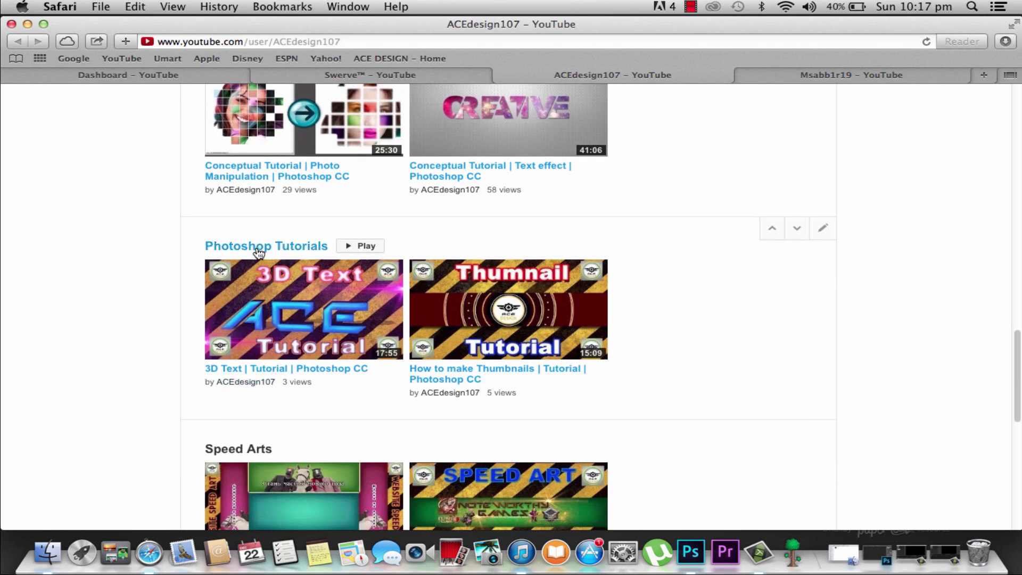
scroll(314, 377, "down", 15)
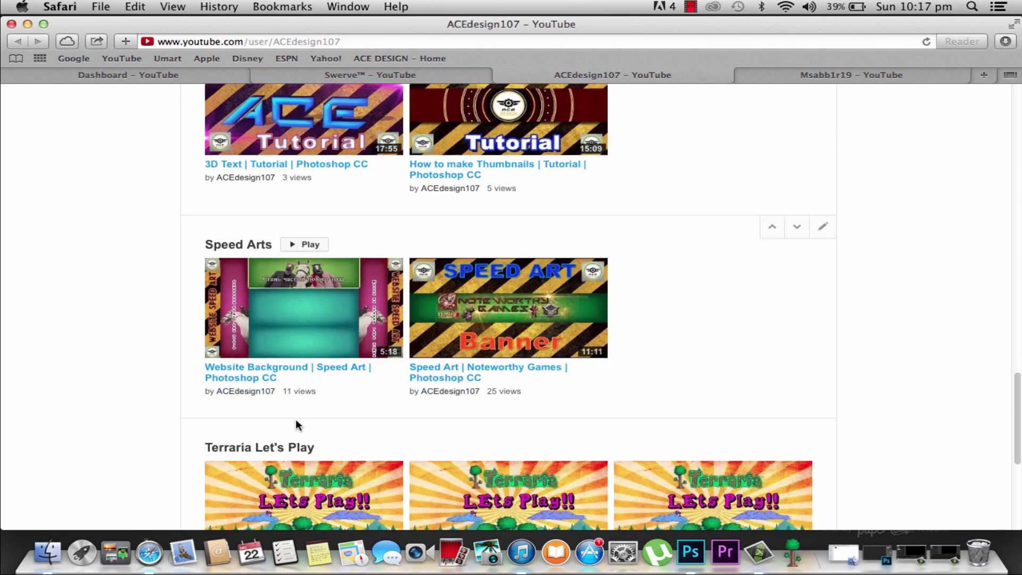
scroll(604, 343, "up", 20)
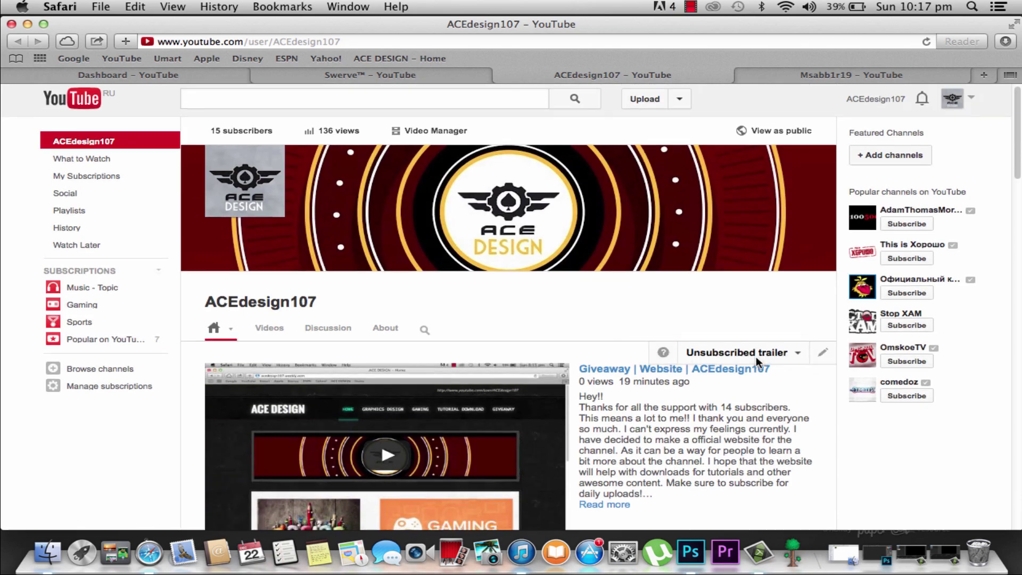
scroll(756, 356, "down", 10)
scroll(755, 354, "down", 15)
scroll(754, 355, "up", 6)
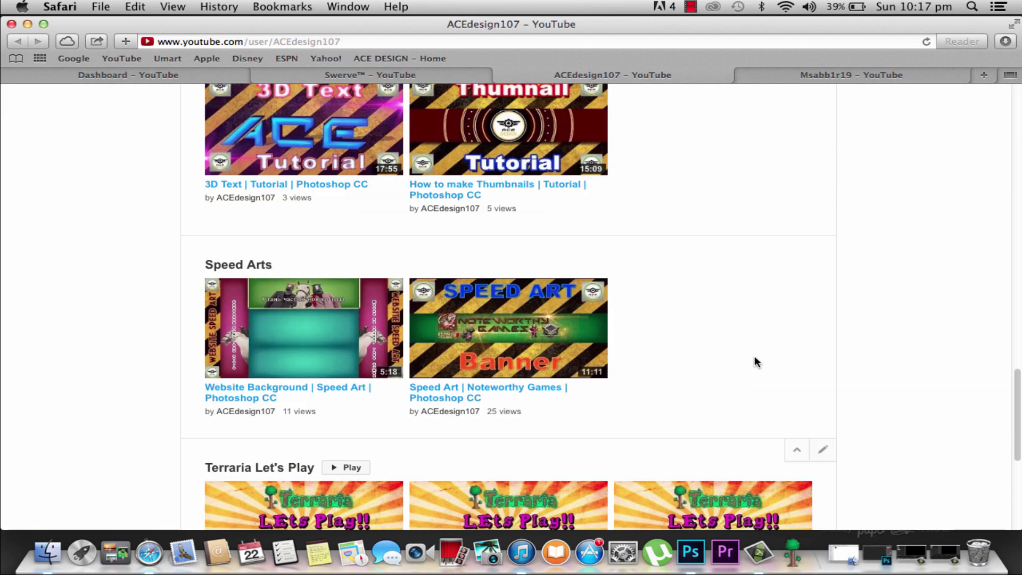
scroll(755, 356, "up", 20)
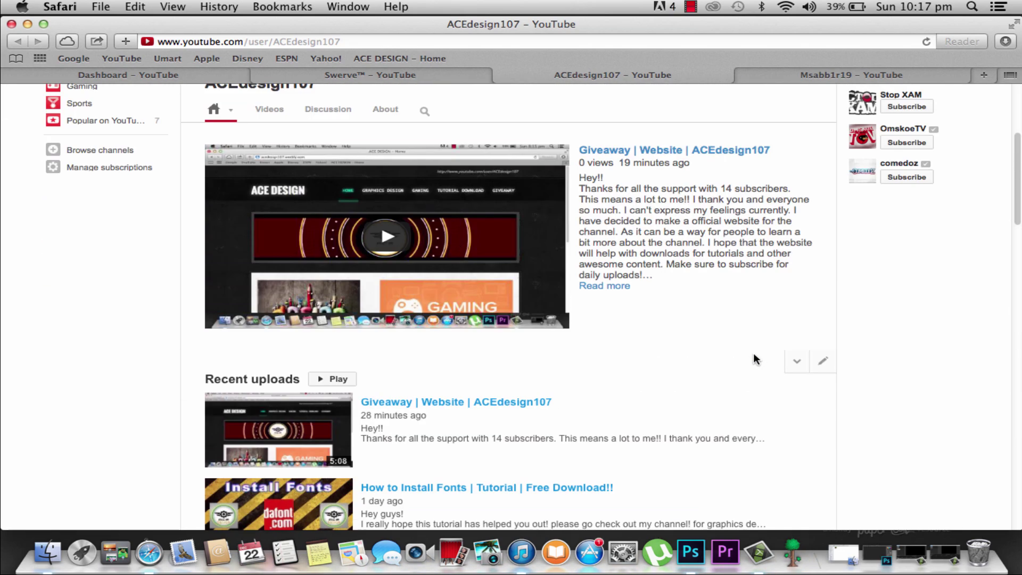
scroll(759, 341, "up", 5)
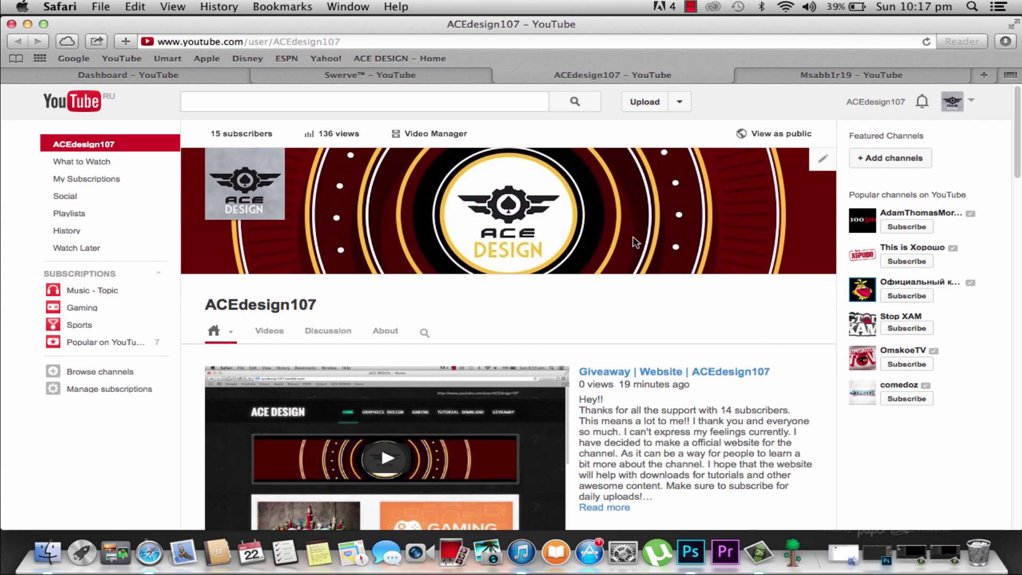
scroll(626, 338, "down", 1)
scroll(626, 338, "down", 8)
scroll(631, 324, "up", 10)
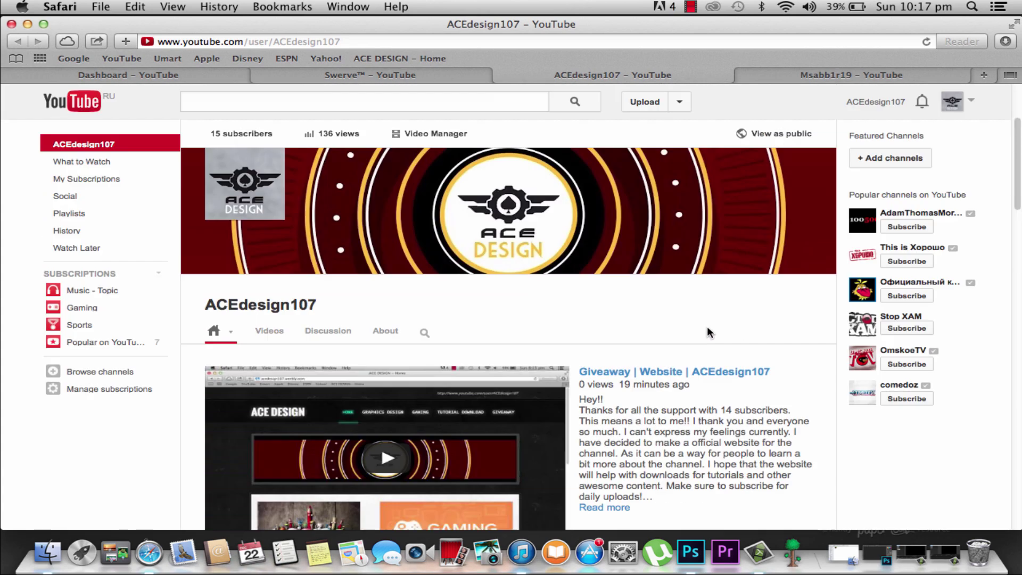
- In the Msabb1r19 tab, go to YouTube home and load the ACEdesign107 channel via My channel
left_click(892, 72)
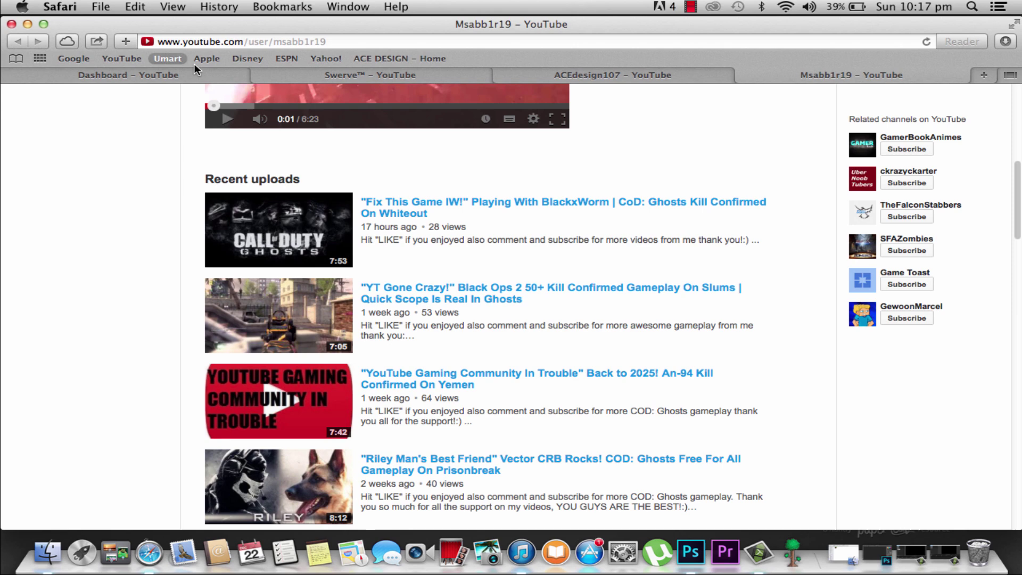
left_click(136, 58)
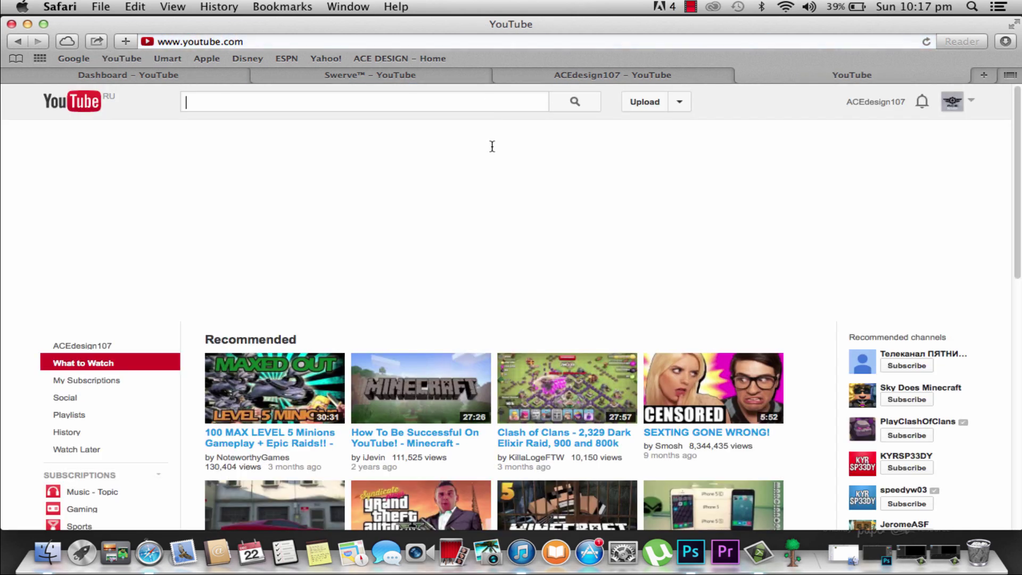
left_click(876, 101)
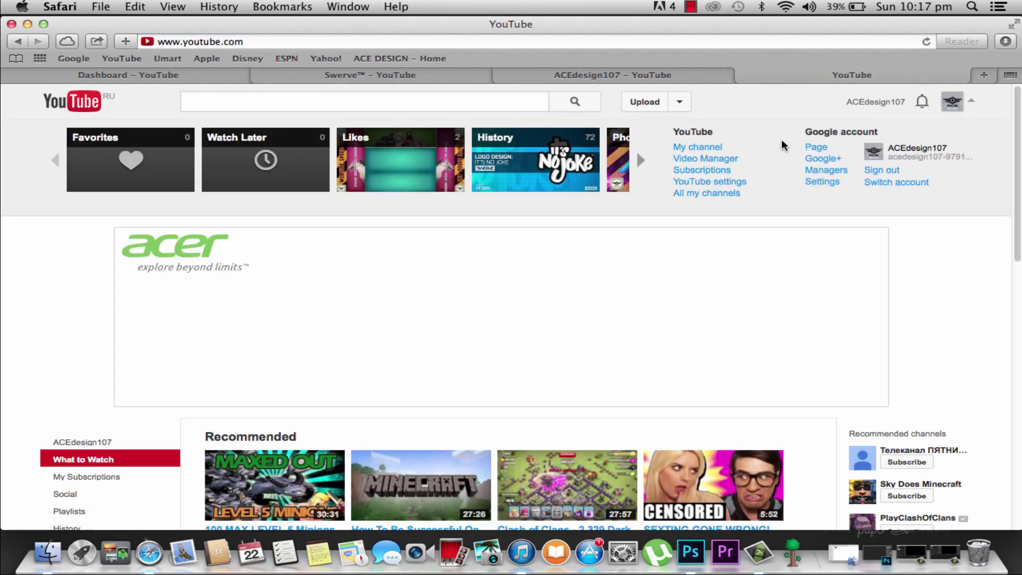
left_click(705, 146)
scroll(548, 256, "down", 20)
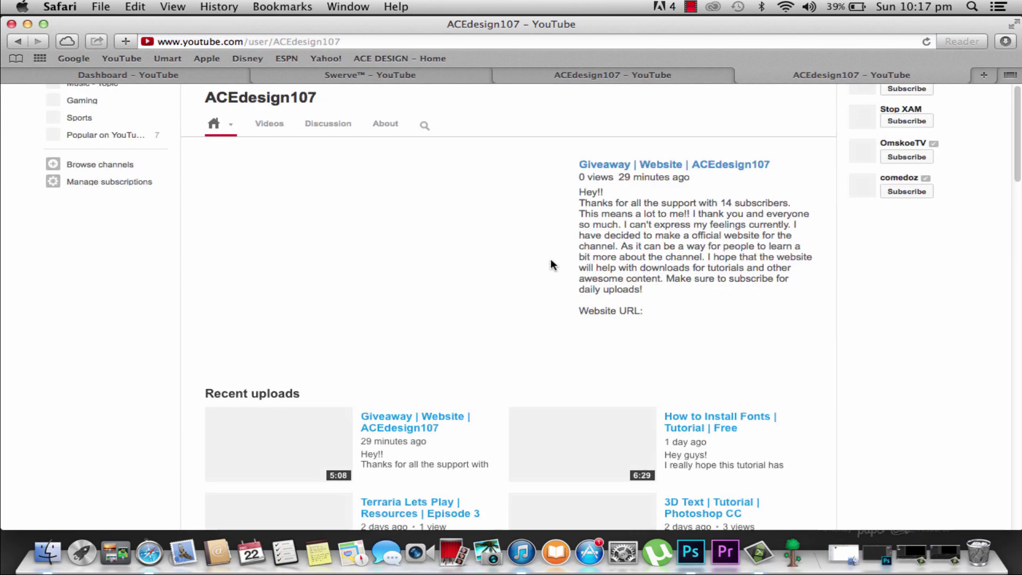
scroll(564, 269, "up", 20)
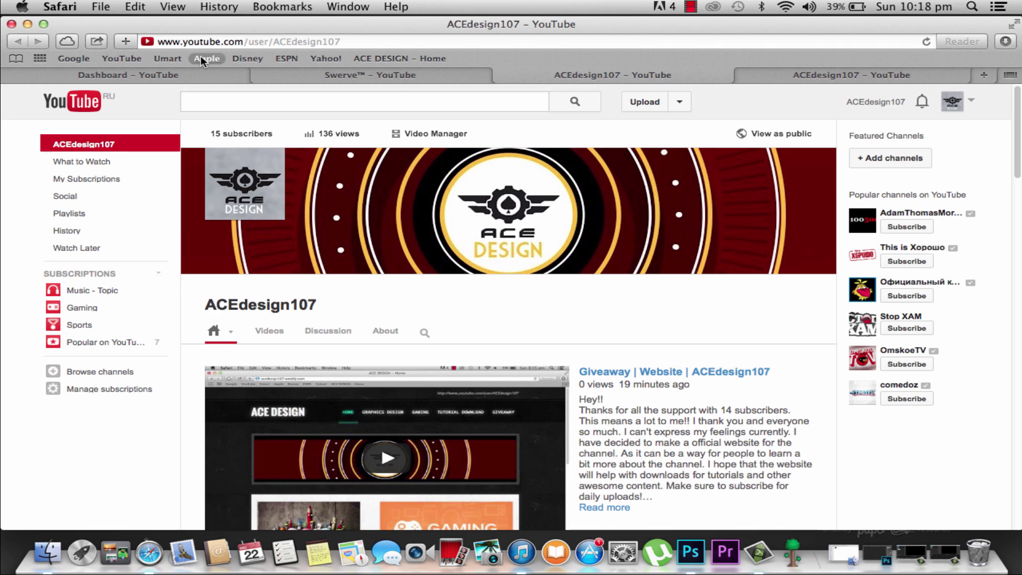
- Switch to the dashboard tab, view the Video Manager uploads list, then return to Dashboard
left_click(135, 77)
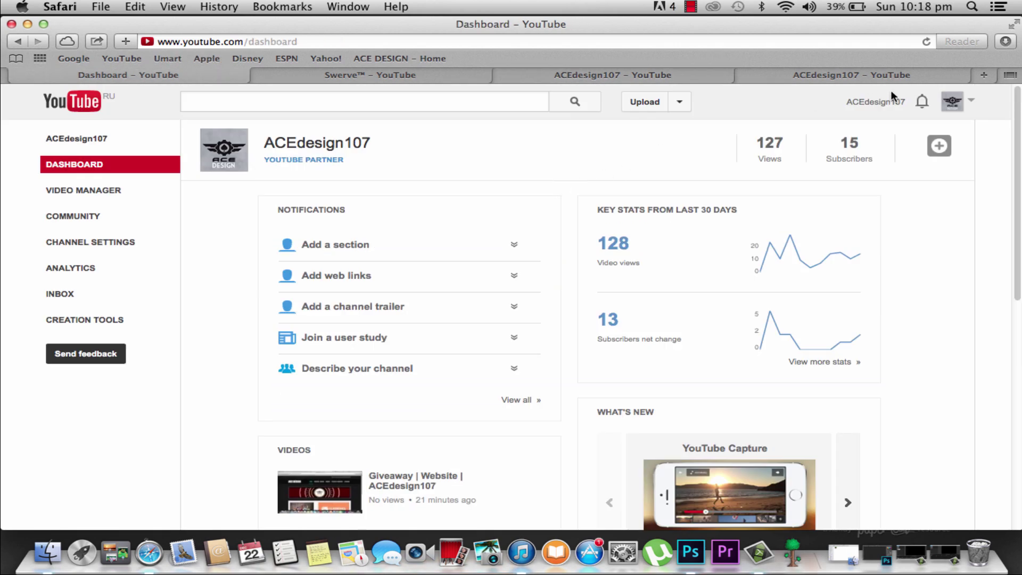
left_click(887, 100)
left_click(91, 99)
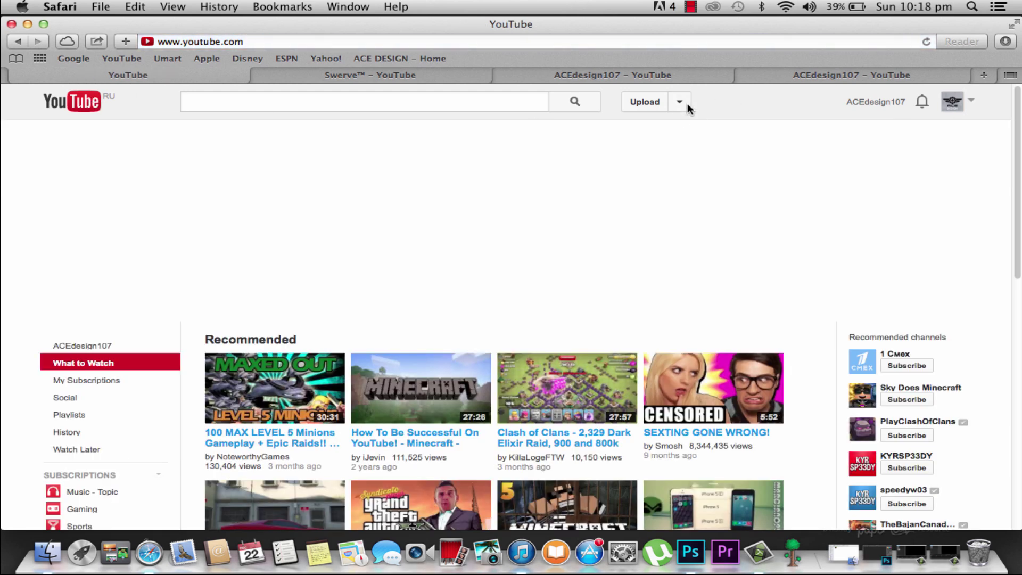
left_click(686, 105)
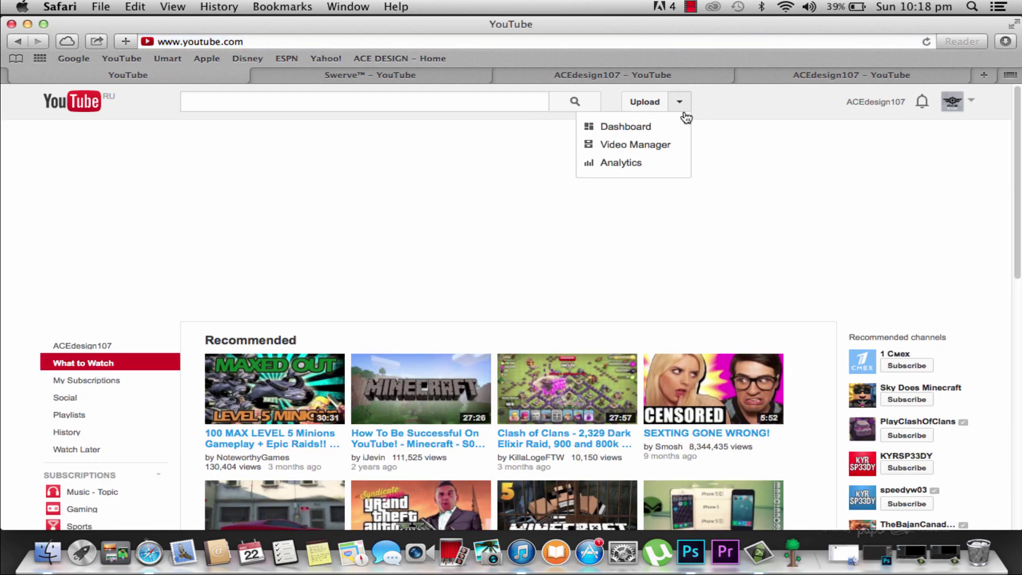
left_click(636, 143)
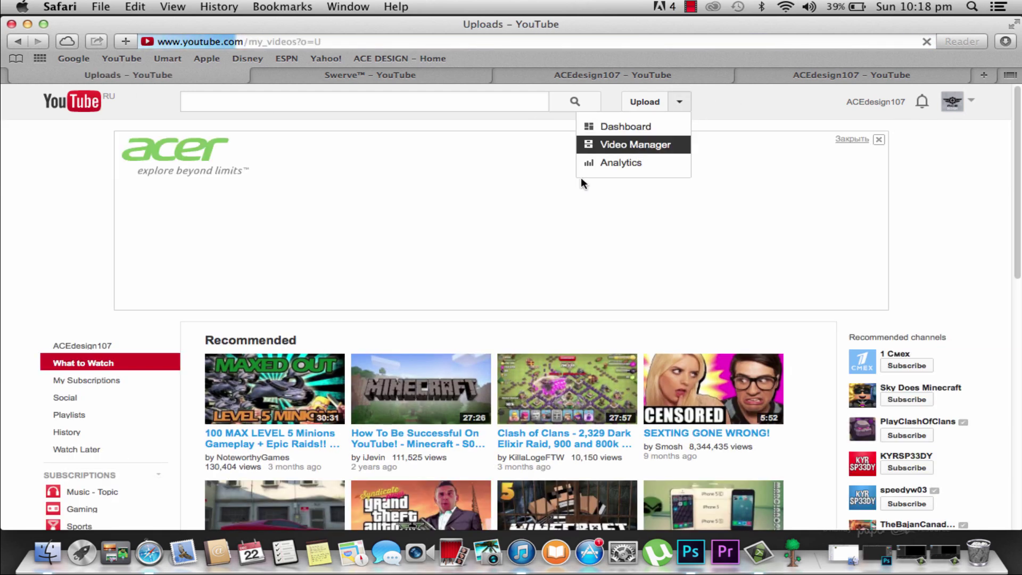
left_click(104, 176)
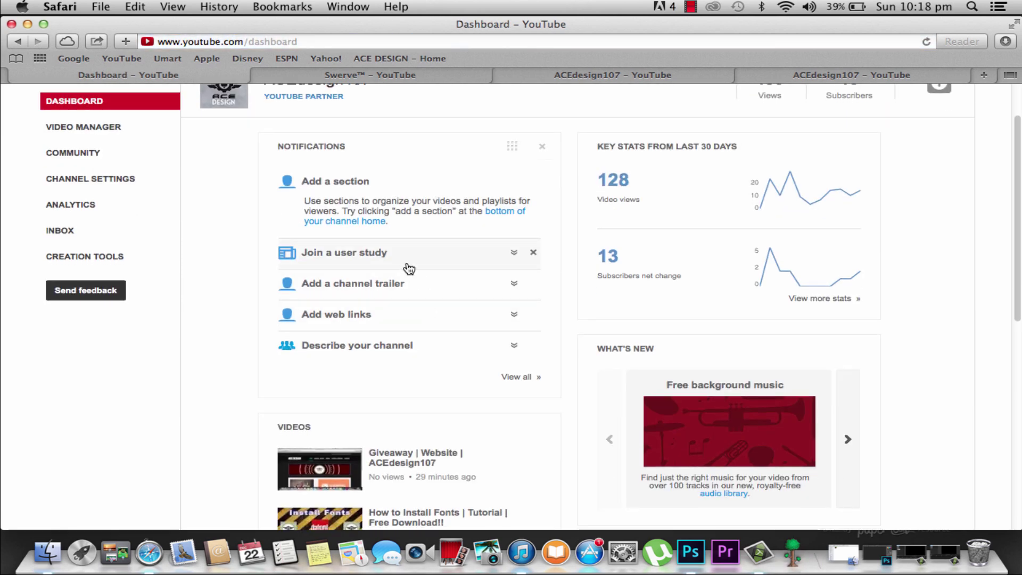
- Expand the Add a channel trailer and Add a section notifications, reloading the Dashboard between them
left_click(410, 290)
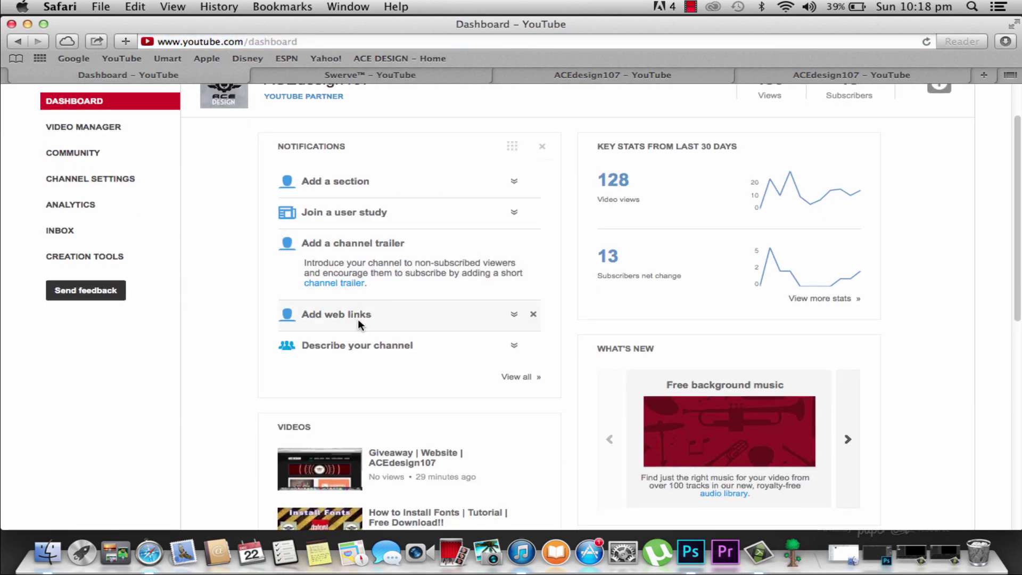
scroll(429, 325, "up", 2)
scroll(399, 310, "down", 4)
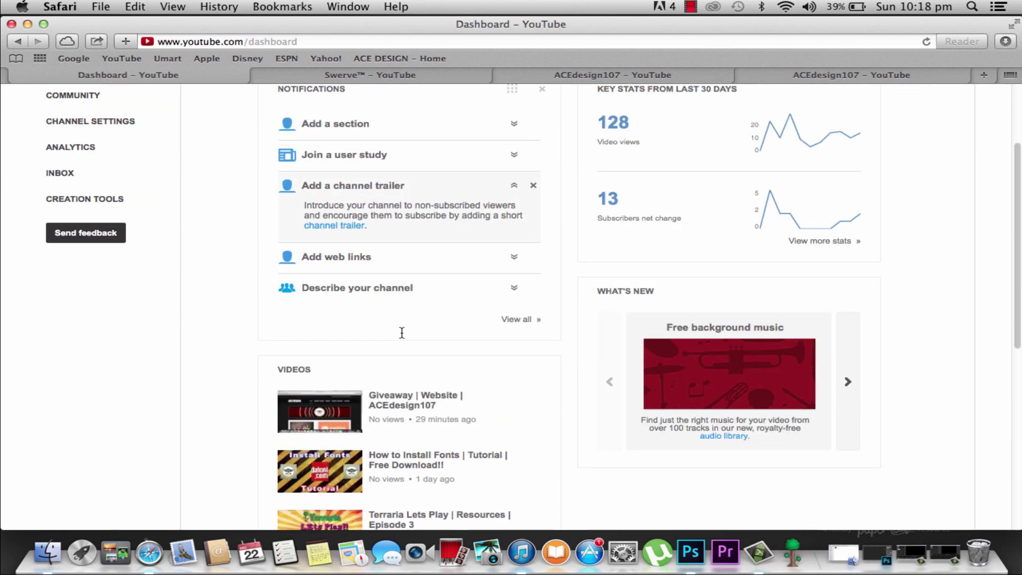
scroll(416, 267, "up", 4)
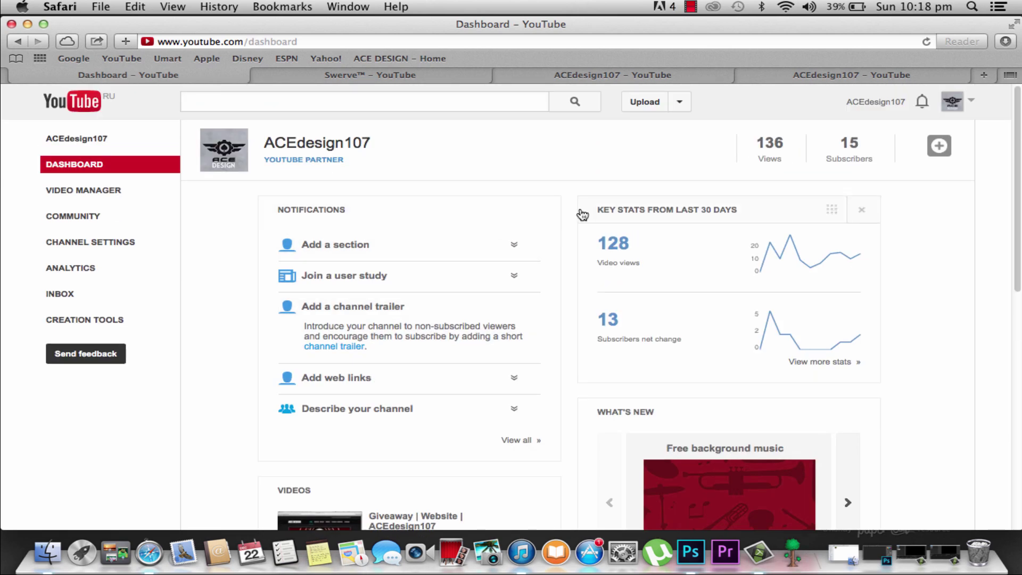
left_click(680, 104)
left_click(628, 127)
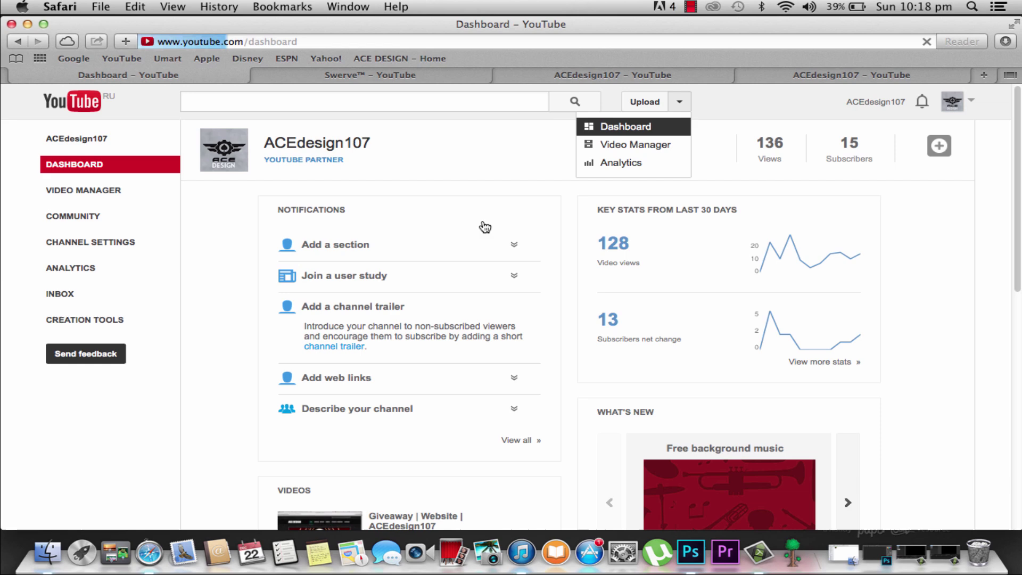
scroll(423, 304, "down", 2)
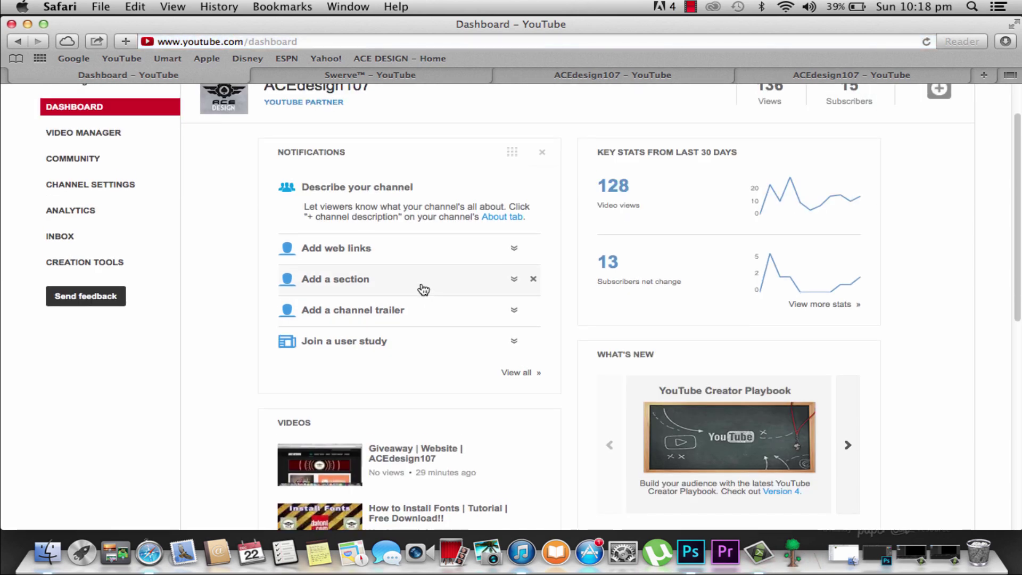
left_click(418, 280)
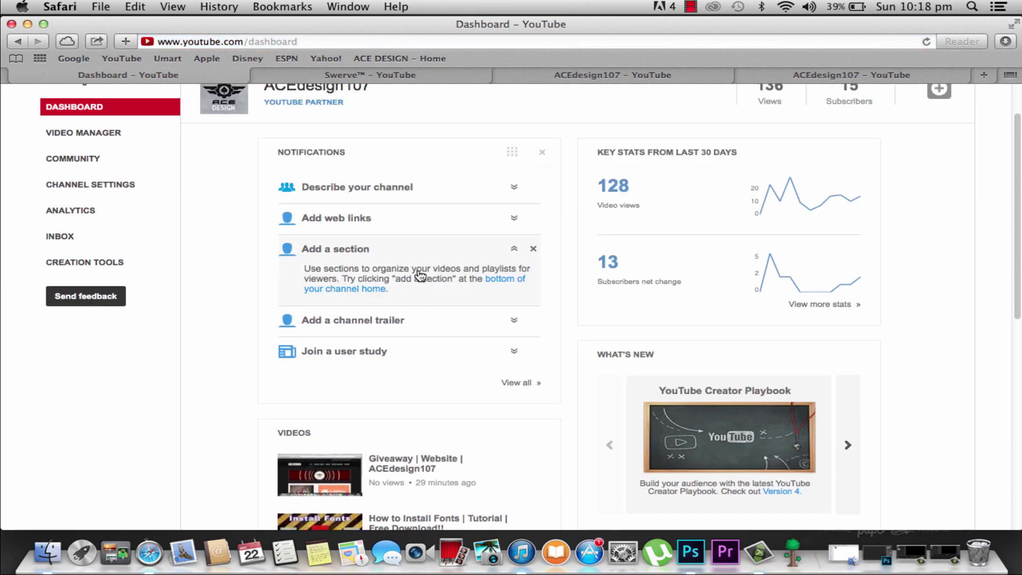
left_click(438, 250)
scroll(458, 266, "up", 2)
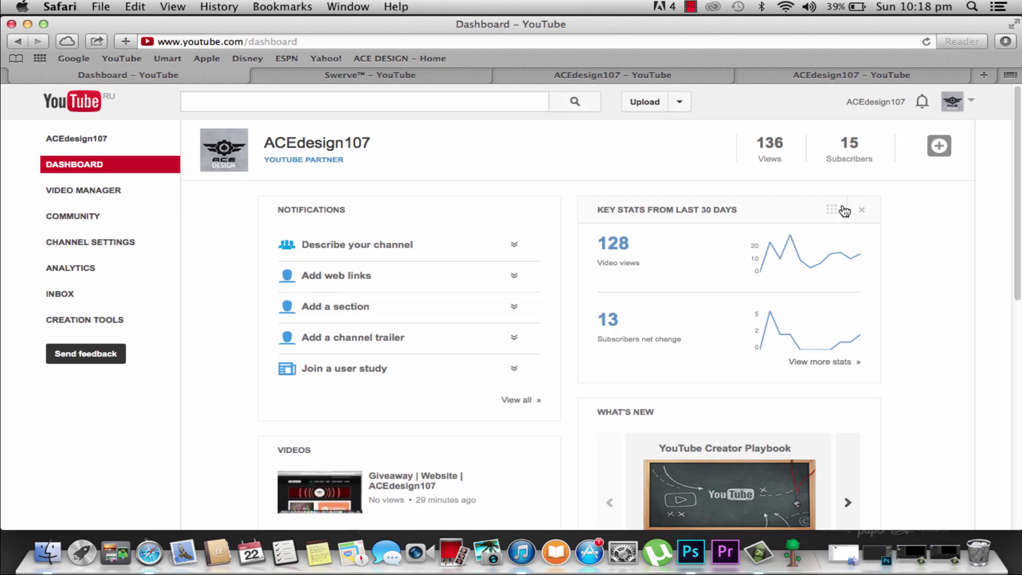
- Minimize the Safari window to the Dock to reveal the desktop
left_click(31, 23)
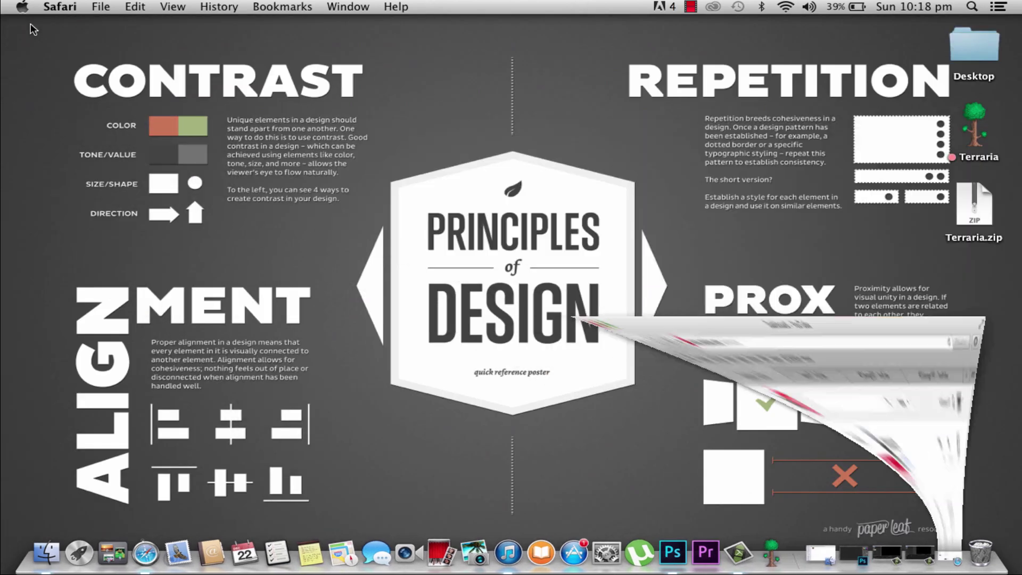